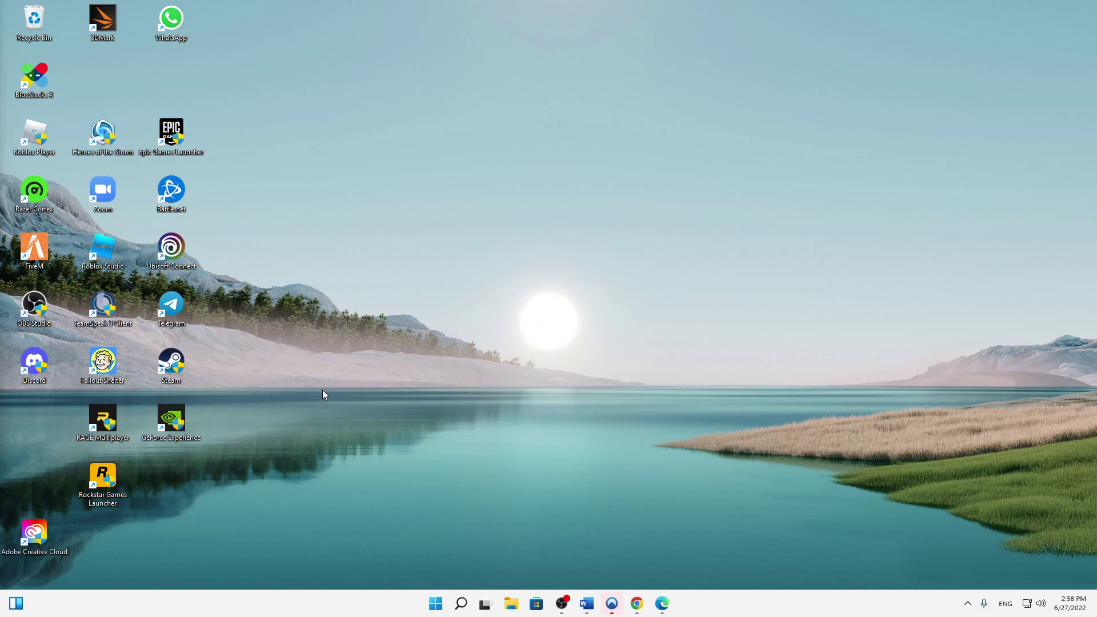
Drag the Battle.net shortcut out of the icon grid to the middle of the desktop.
{"action": "left_click_drag", "start_coordinate": [283, 389], "coordinate": [1005, 257]}
{"action": "left_click_drag", "start_coordinate": [296, 394], "coordinate": [997, 206]}
{"action": "left_click_drag", "start_coordinate": [169, 195], "coordinate": [514, 251]}
{"action": "left_click_drag", "start_coordinate": [384, 209], "coordinate": [594, 304]}
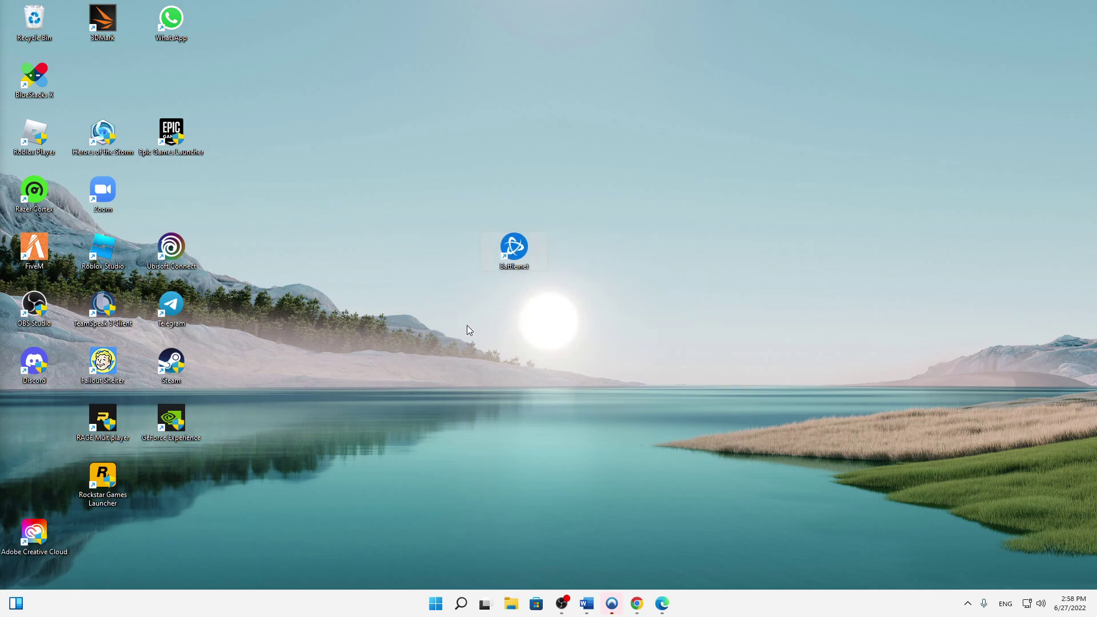
{"action": "left_click_drag", "start_coordinate": [466, 326], "coordinate": [627, 224]}
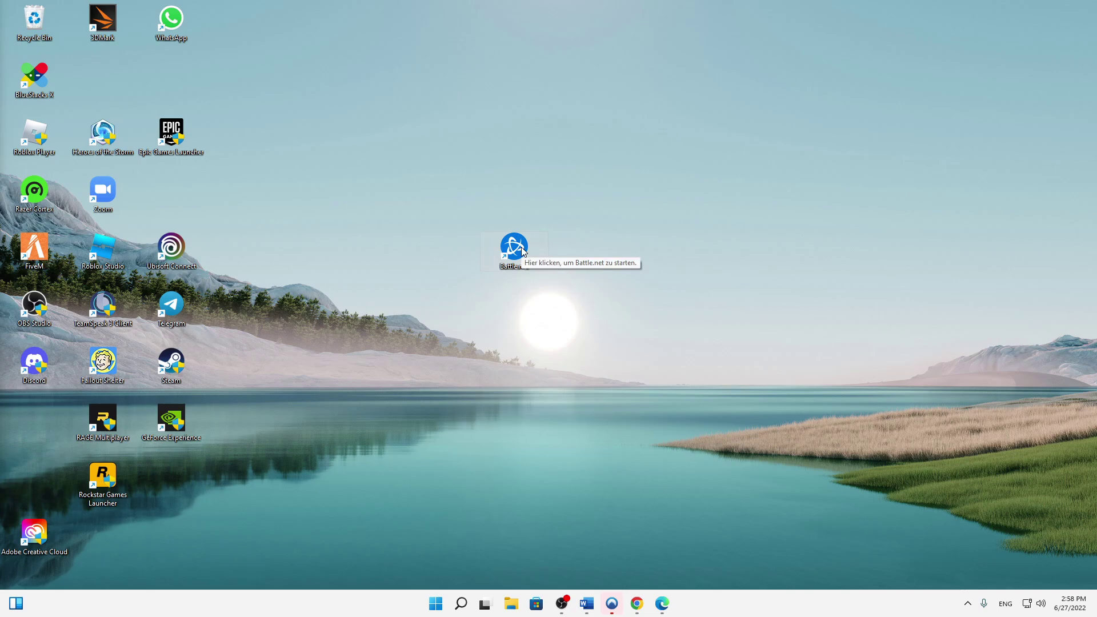
Show the Battle.net shortcut's context menu, dismiss it, and reselect the shortcut.
{"action": "right_click", "coordinate": [512, 245]}
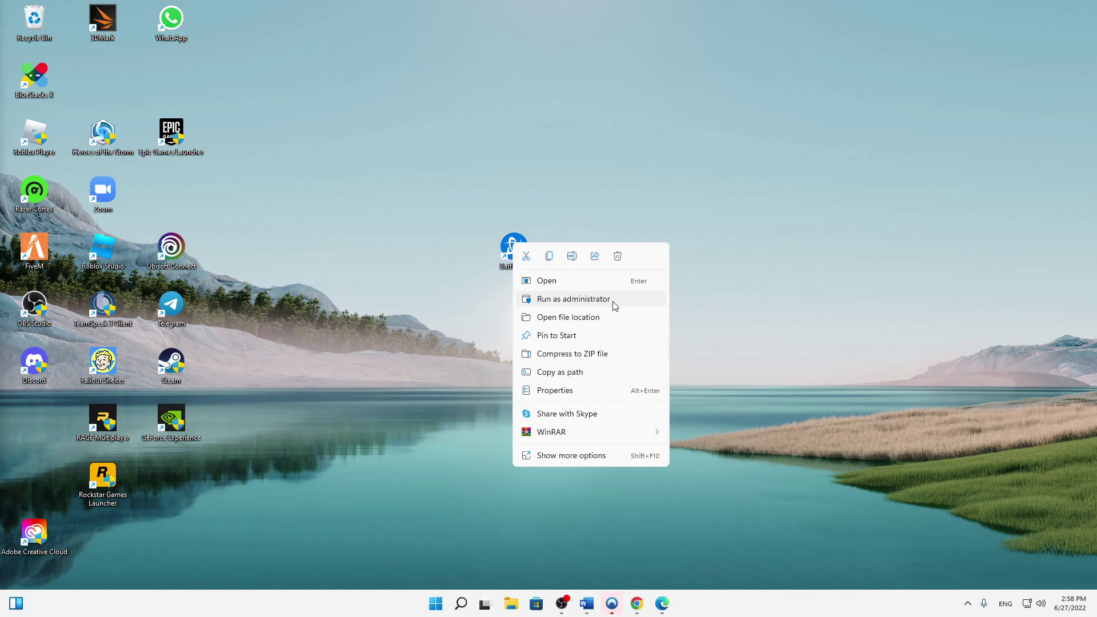
{"action": "left_click", "coordinate": [766, 293]}
{"action": "left_click_drag", "start_coordinate": [416, 310], "coordinate": [671, 208]}
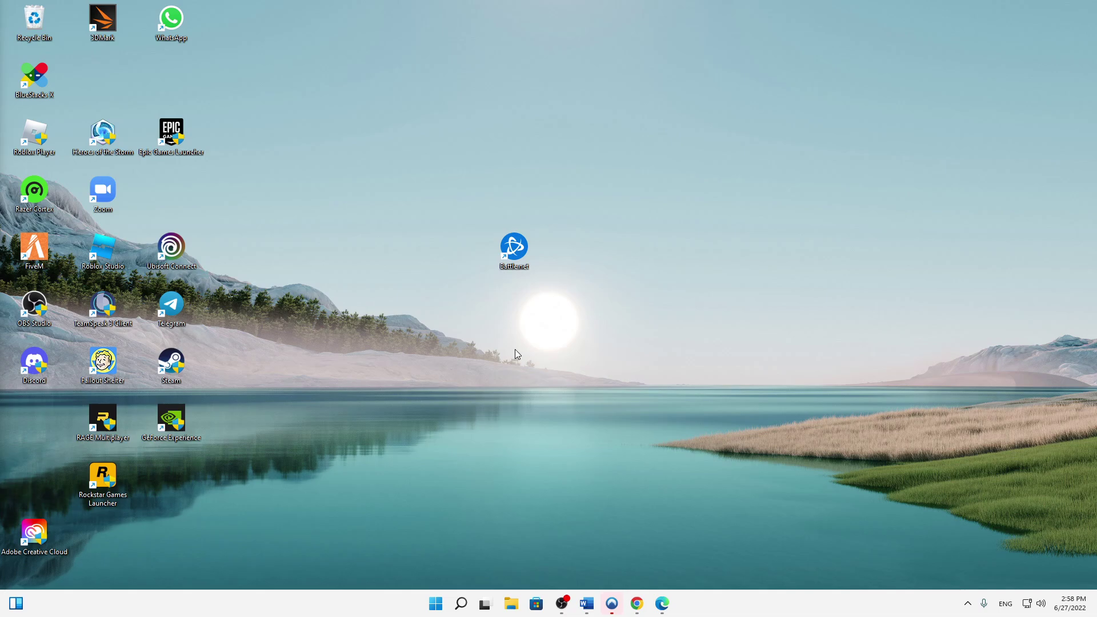
Search Windows for 'dev' so Device Manager appears as the best match.
{"action": "left_click", "coordinate": [413, 383]}
{"action": "left_click_drag", "start_coordinate": [403, 391], "coordinate": [1085, 217]}
{"action": "mouse_move", "coordinate": [461, 604]}
{"action": "left_click", "coordinate": [411, 498]}
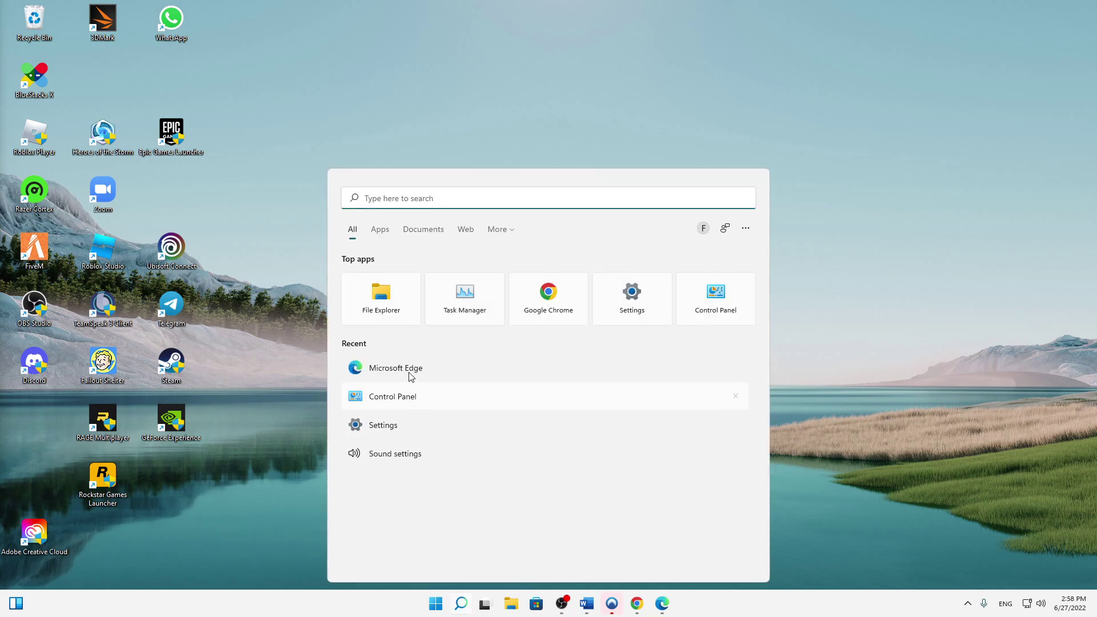
{"action": "type", "text": "ger"}
{"action": "key", "text": "BackSpace"}
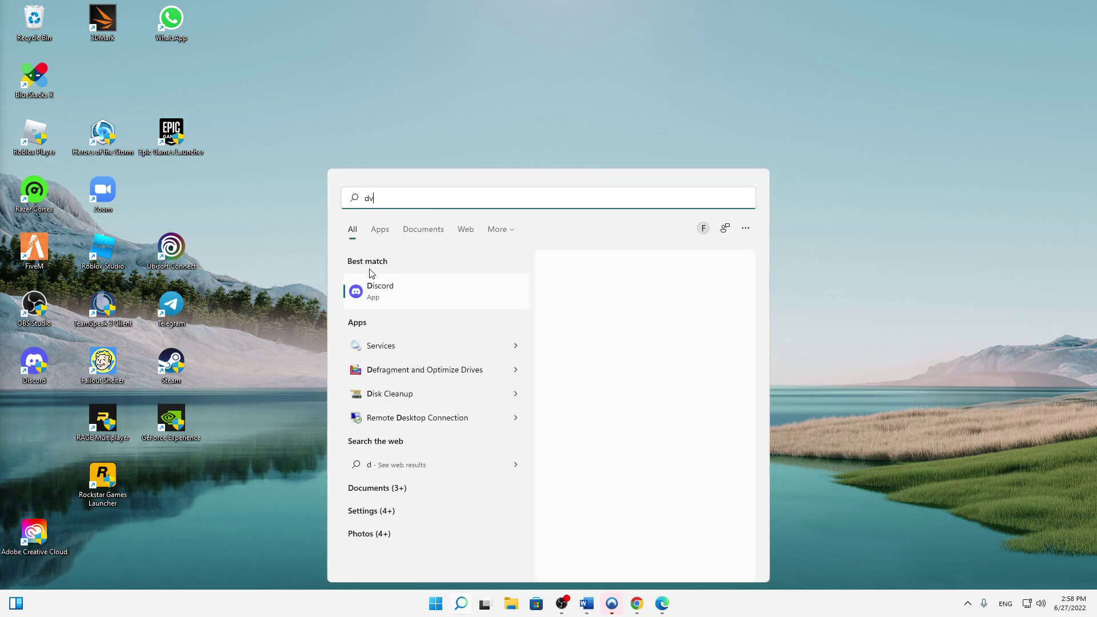
{"action": "type", "text": "dev"}
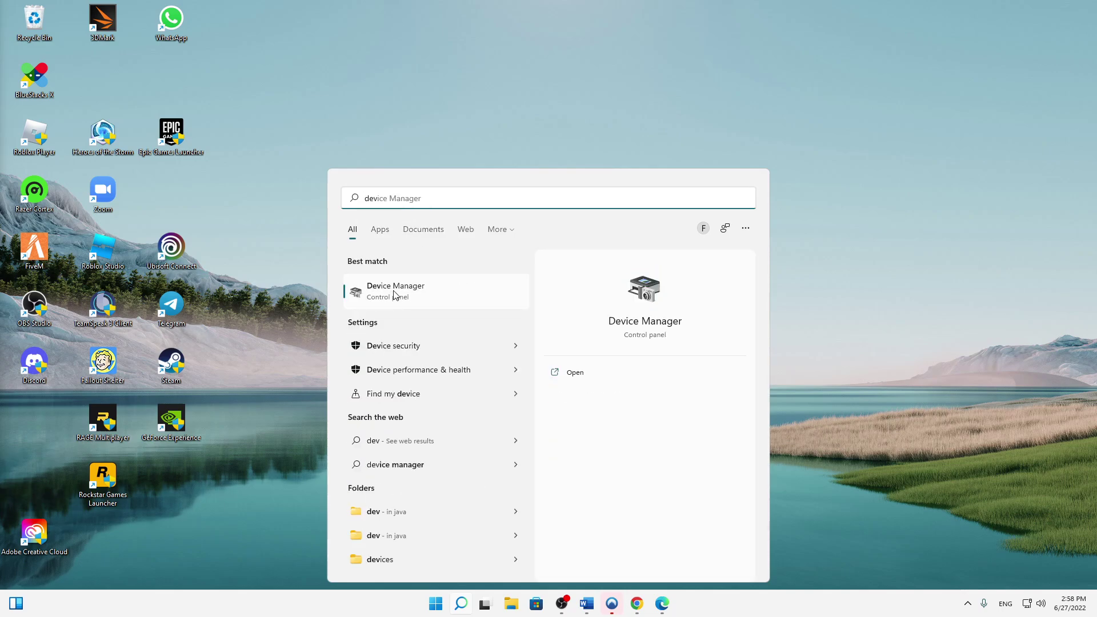
Open Device Manager, expand Display adapters, and bring up the NVIDIA GeForce RTX 3060 Ti's actions.
{"action": "left_click", "coordinate": [399, 292]}
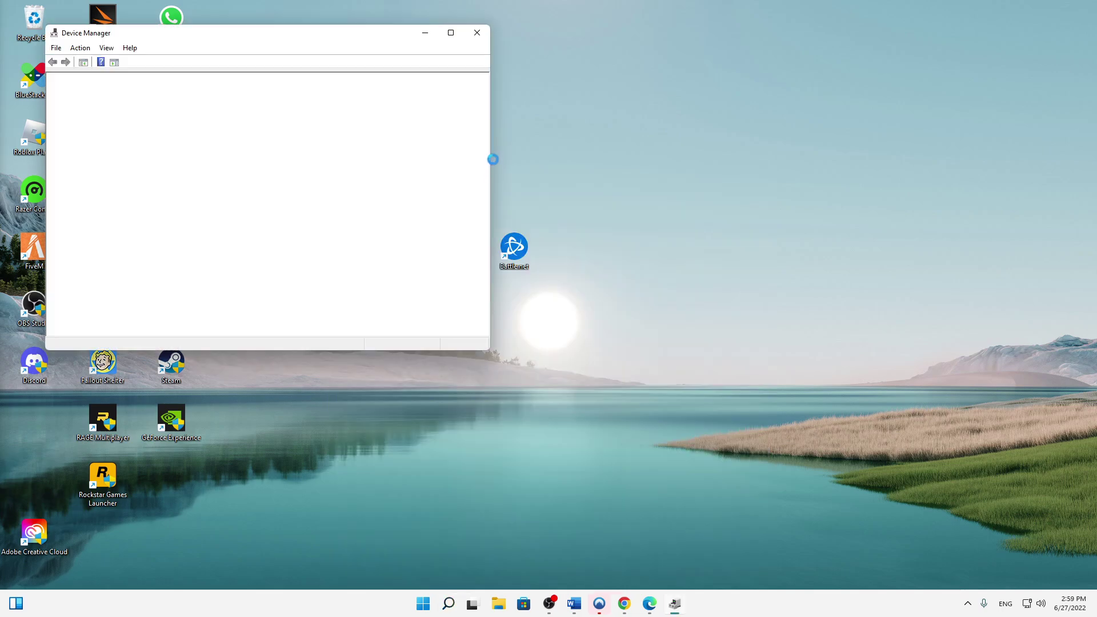
{"action": "left_click_drag", "start_coordinate": [360, 36], "coordinate": [665, 87]}
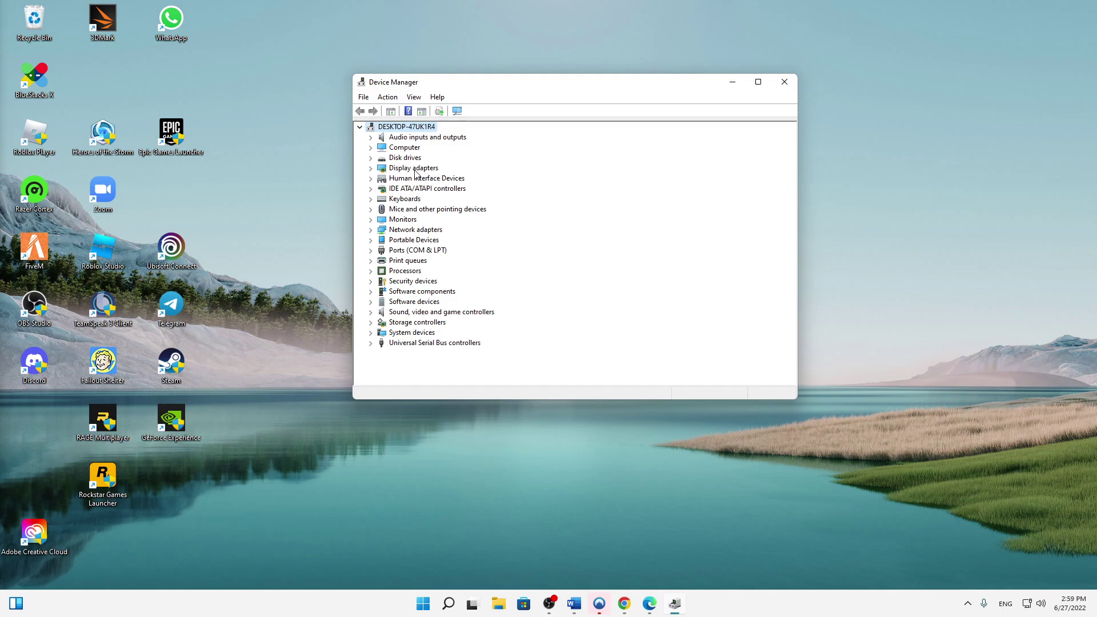
{"action": "double_click", "coordinate": [382, 170]}
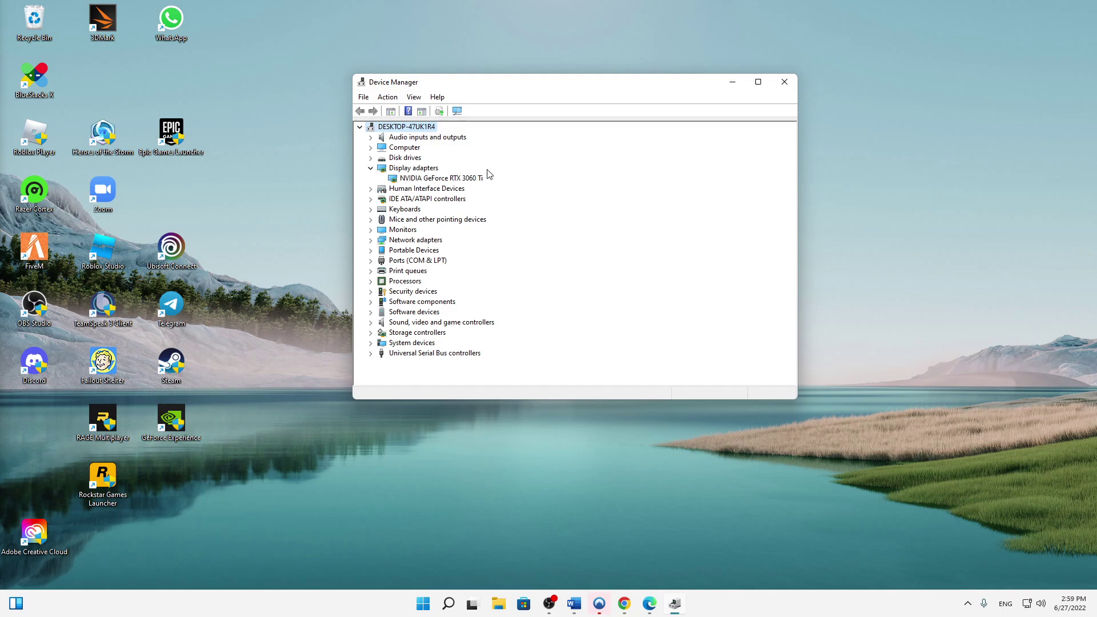
{"action": "right_click", "coordinate": [417, 180]}
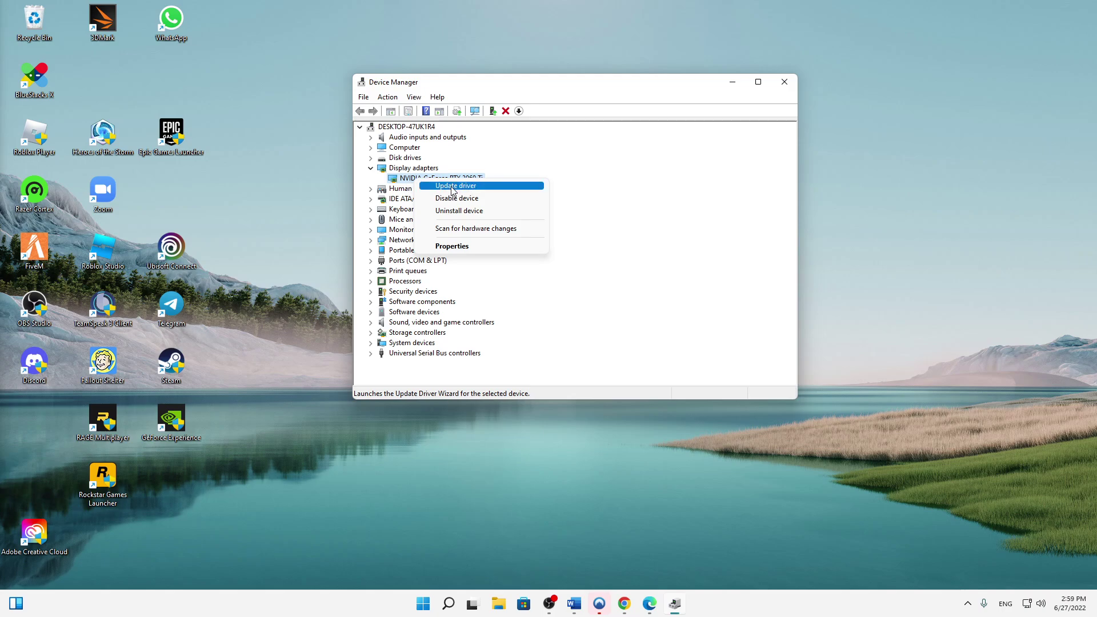
Auto-search for an RTX 3060 Ti driver, confirm the best is installed, and close the wizard.
{"action": "left_click", "coordinate": [451, 190]}
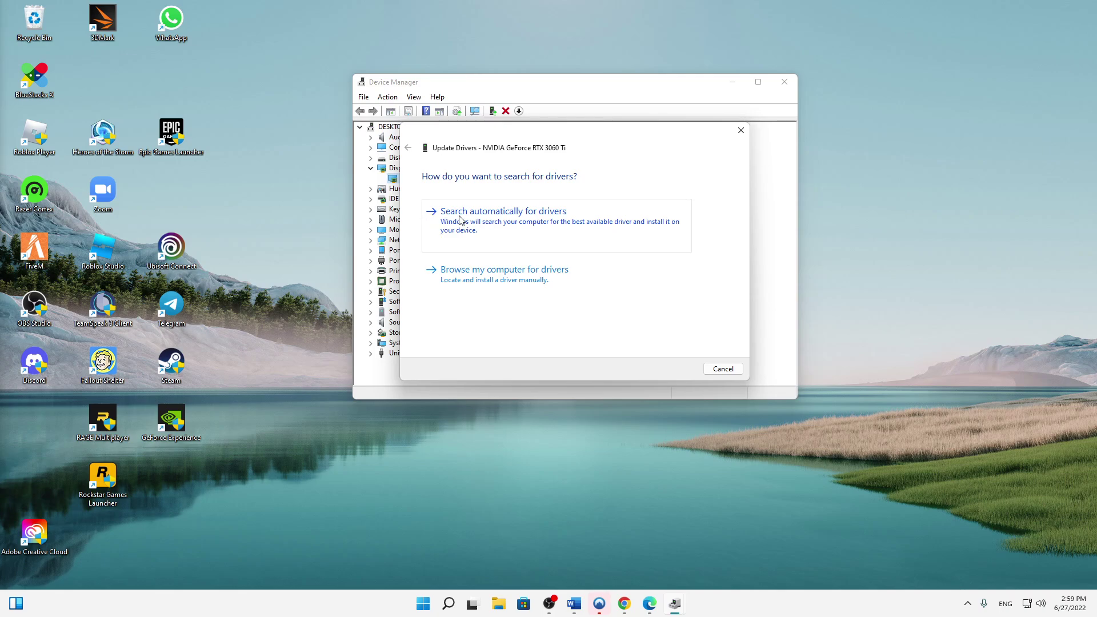
{"action": "left_click", "coordinate": [569, 224]}
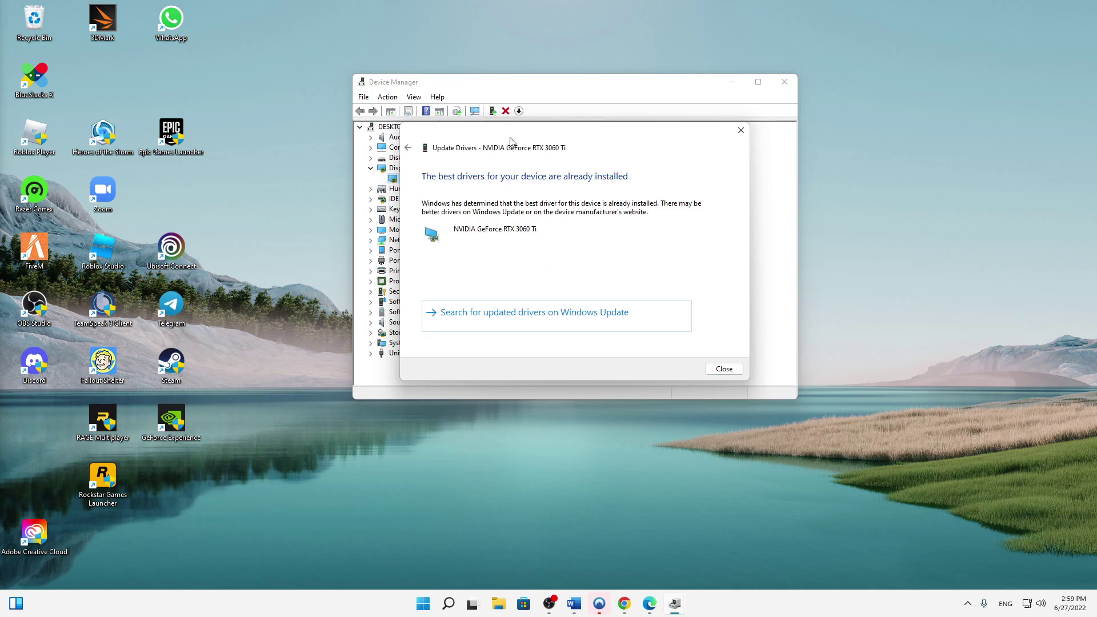
{"action": "left_click_drag", "start_coordinate": [510, 141], "coordinate": [560, 155]}
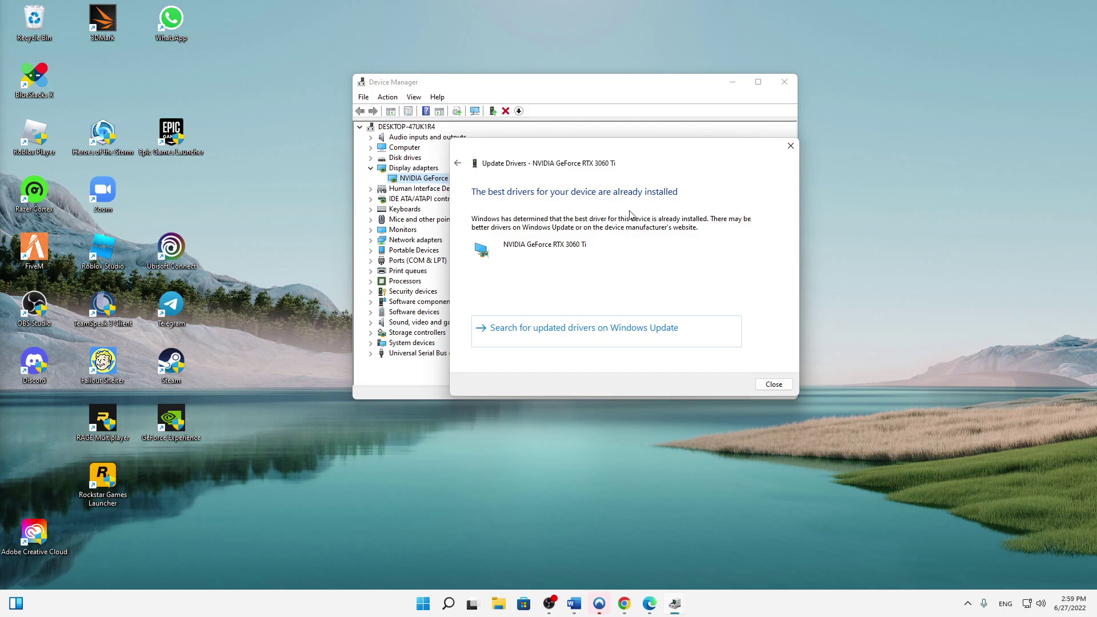
{"action": "left_click", "coordinate": [791, 146]}
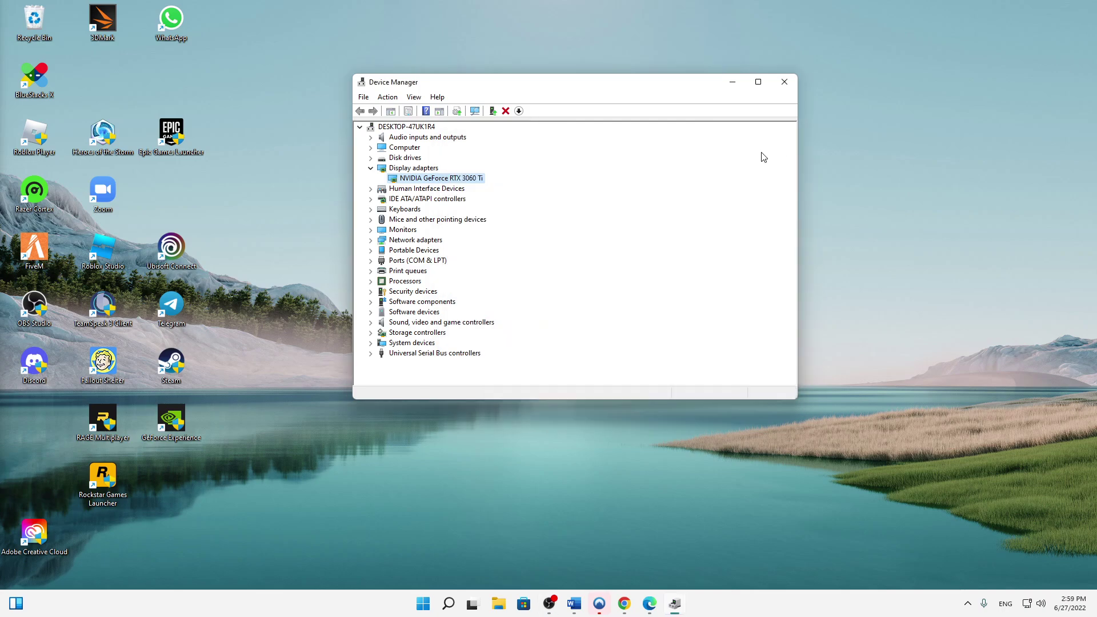
Close Device Manager, put Battle.net back under Epic Games, and move GeForce Experience to the centre.
{"action": "left_click", "coordinate": [784, 85]}
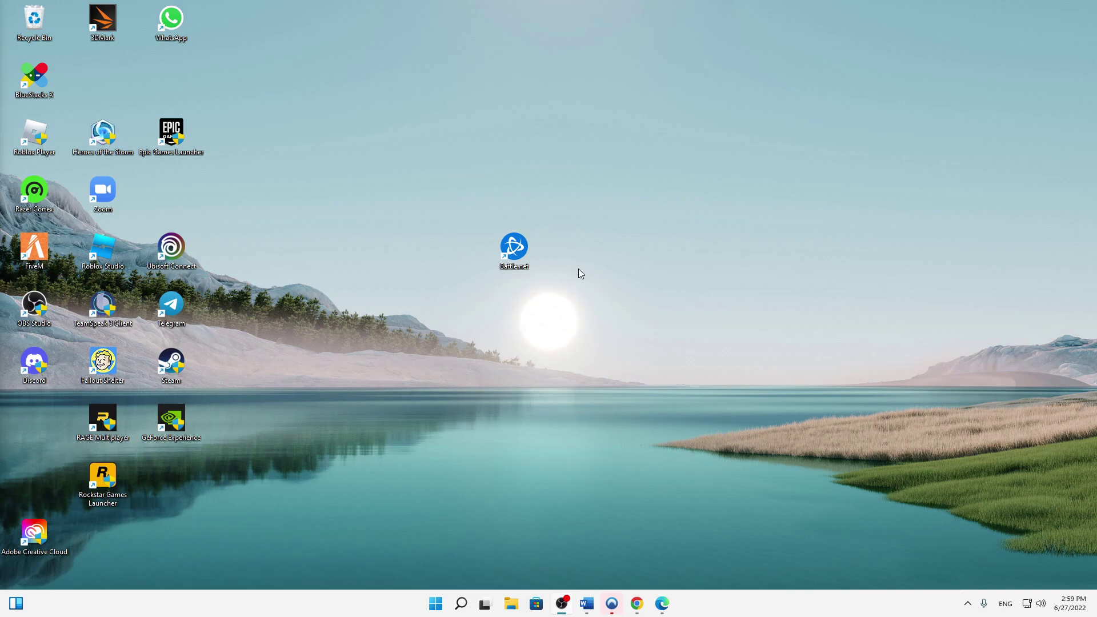
{"action": "left_click_drag", "start_coordinate": [526, 253], "coordinate": [185, 197]}
{"action": "left_click_drag", "start_coordinate": [177, 419], "coordinate": [514, 317]}
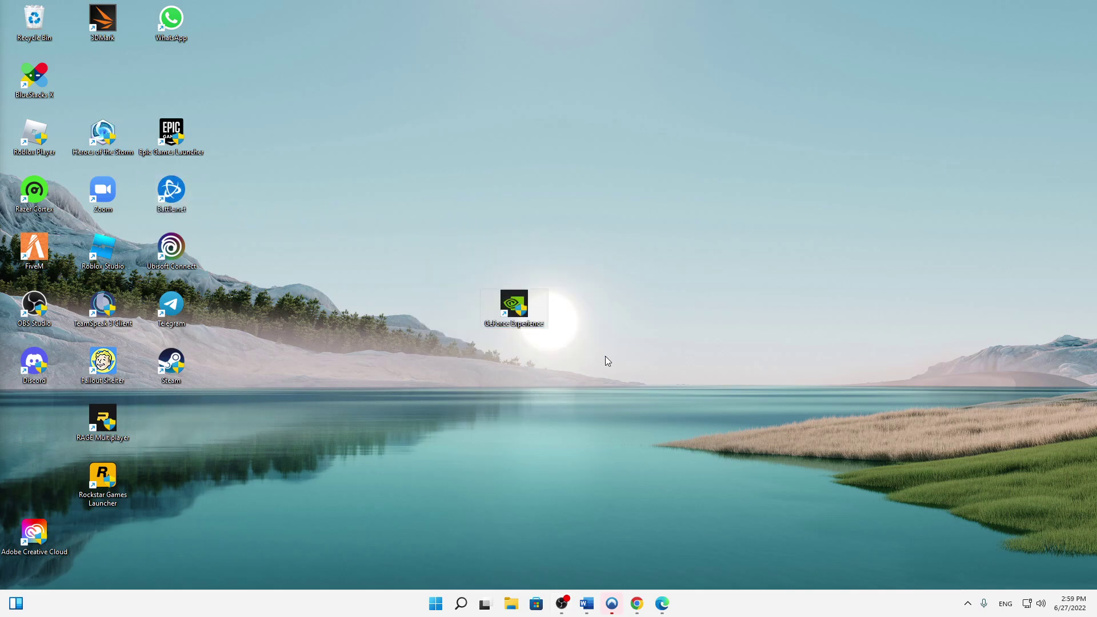
{"action": "left_click", "coordinate": [429, 358]}
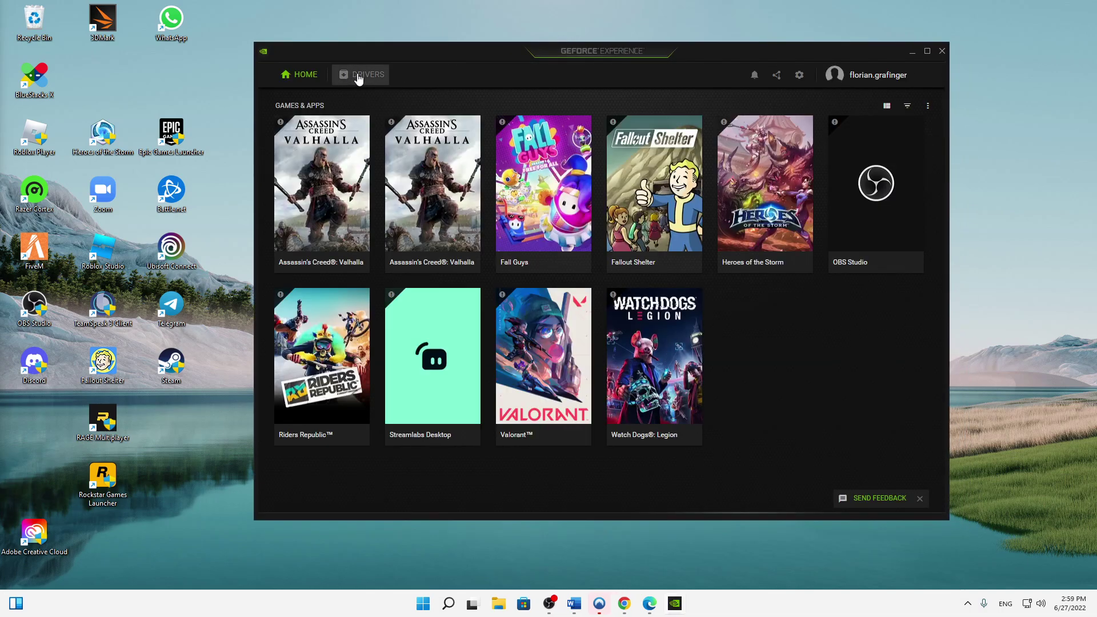
On the Drivers page, restart the stalled 516.40 driver download, then pause it.
{"action": "left_click", "coordinate": [358, 76]}
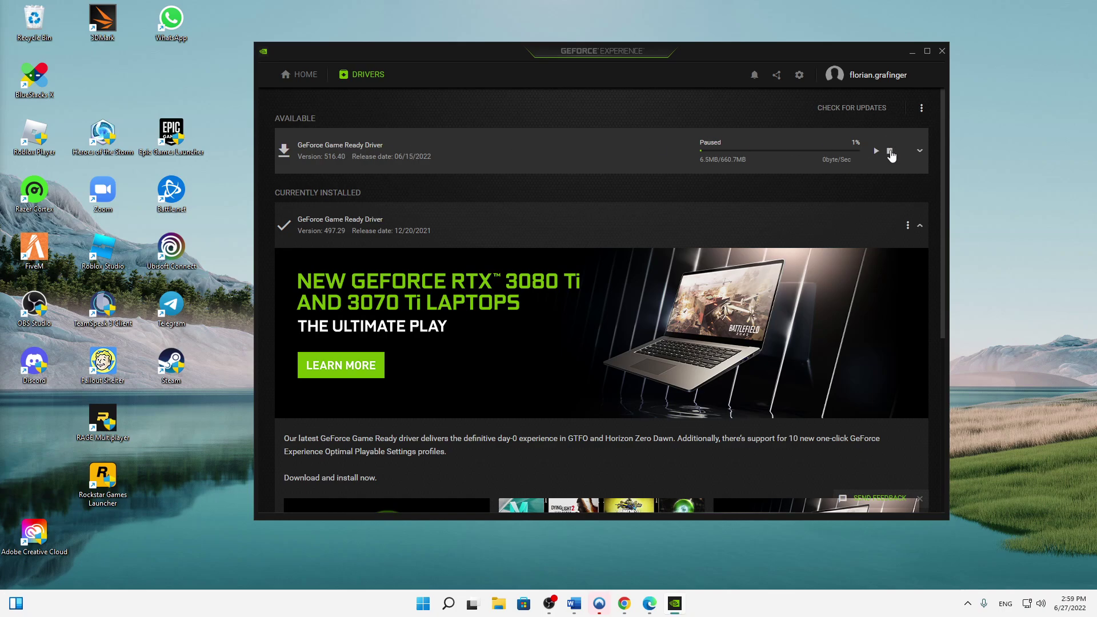
{"action": "left_click", "coordinate": [890, 152]}
{"action": "left_click", "coordinate": [857, 152]}
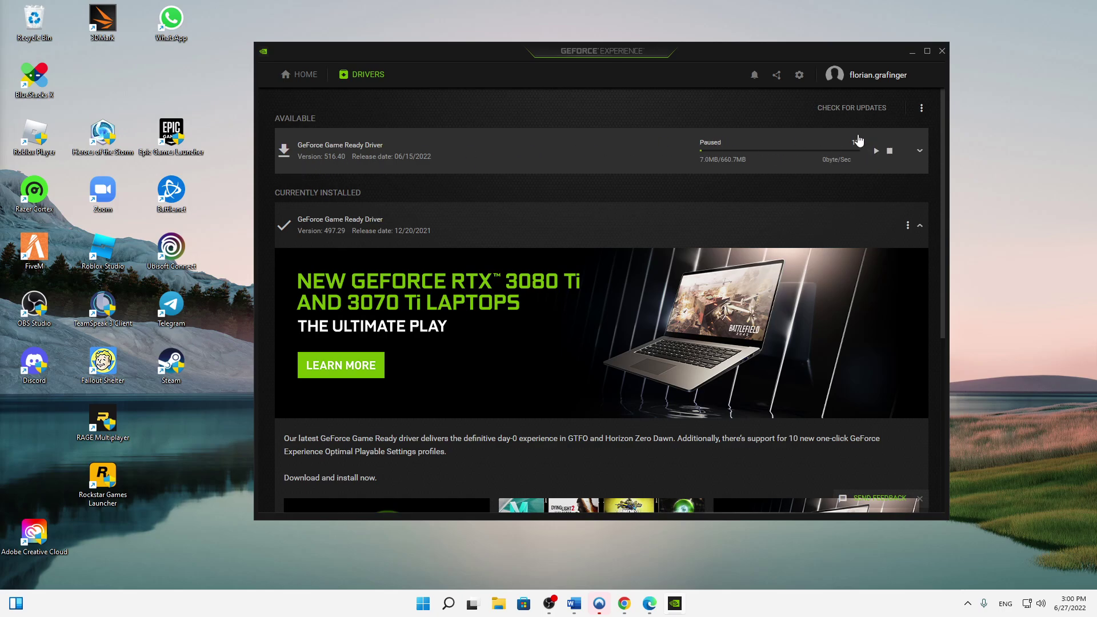
{"action": "left_click", "coordinate": [875, 151]}
Minimise GeForce Experience, return its shortcut beside RAGE Multiplayer, and open Windows Search.
{"action": "left_click", "coordinate": [911, 53]}
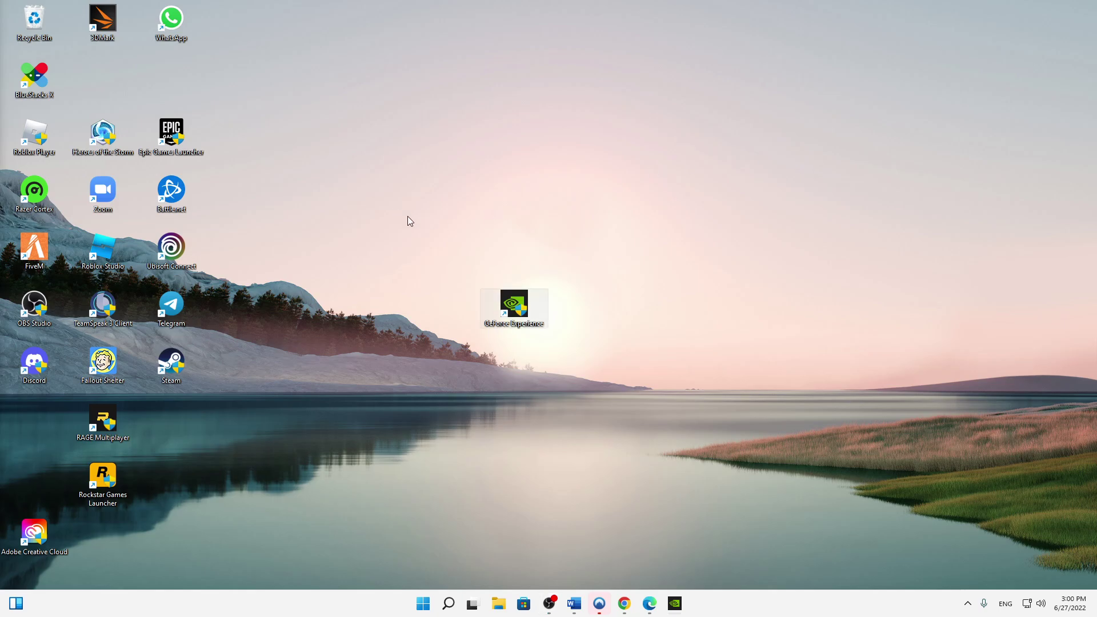
{"action": "left_click_drag", "start_coordinate": [183, 425], "coordinate": [183, 426]}
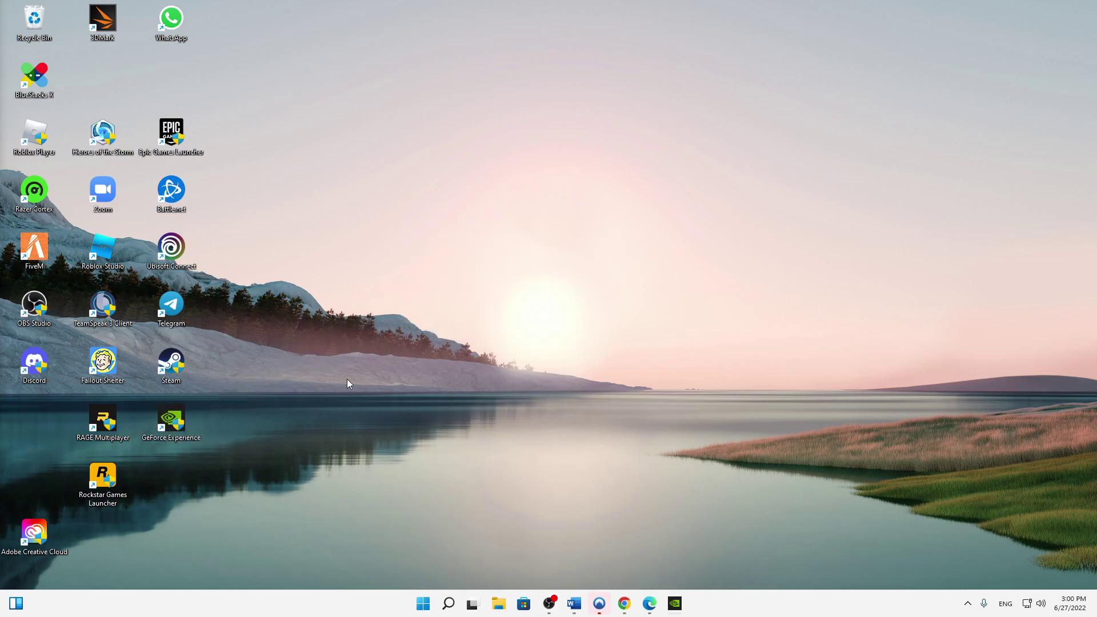
{"action": "left_click", "coordinate": [454, 605]}
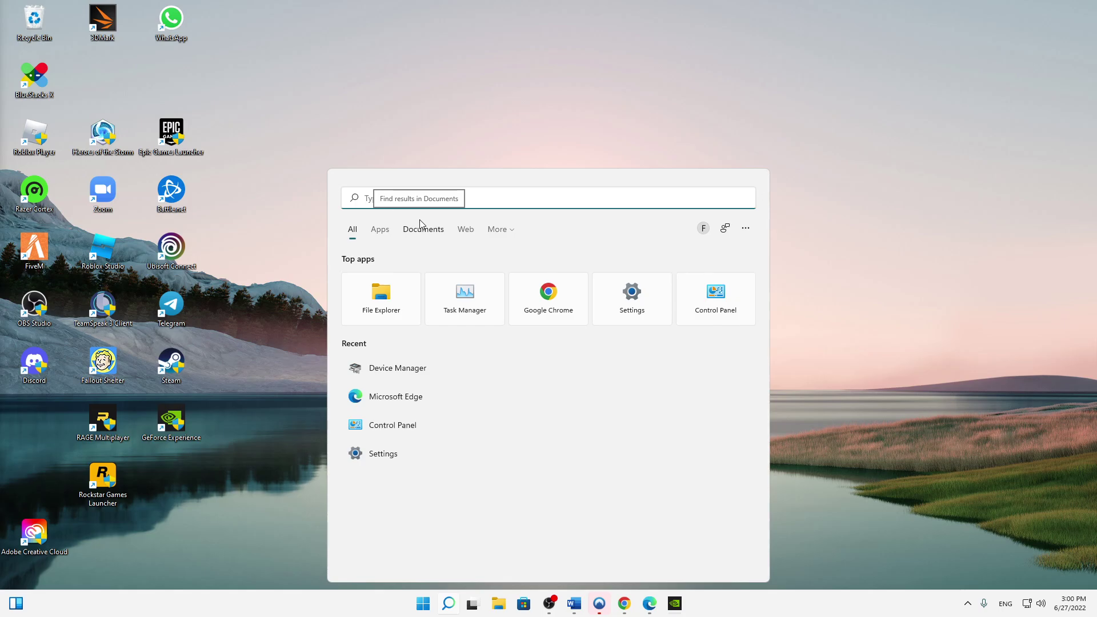
Open Settings via 'set', check Windows Update paused until 6/29/2022, then close Settings.
{"action": "type", "text": "set"}
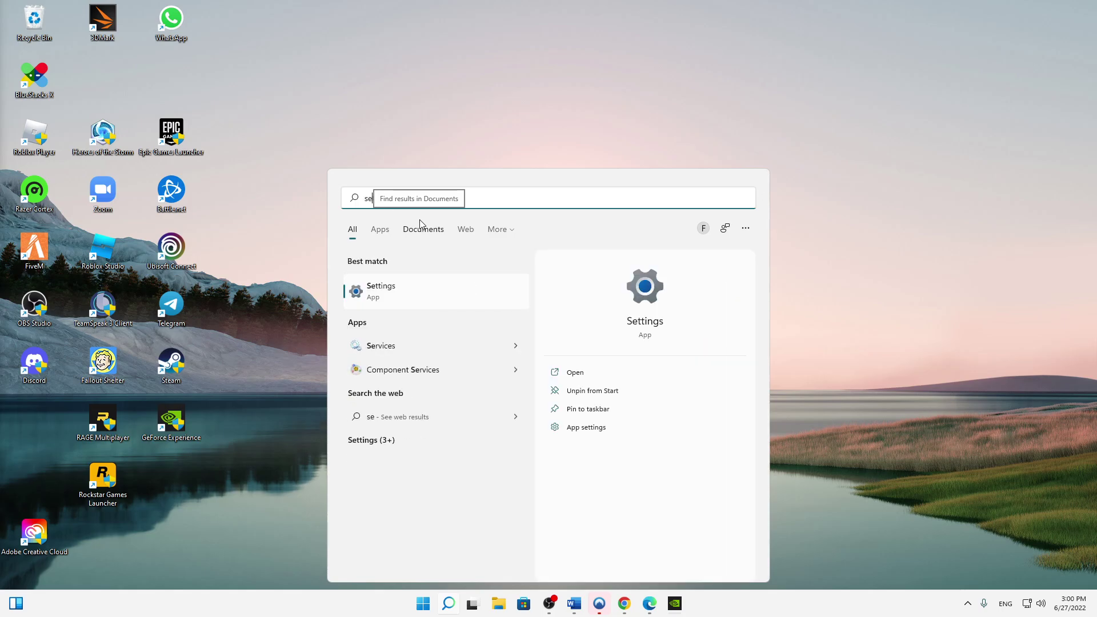
{"action": "left_click", "coordinate": [397, 289]}
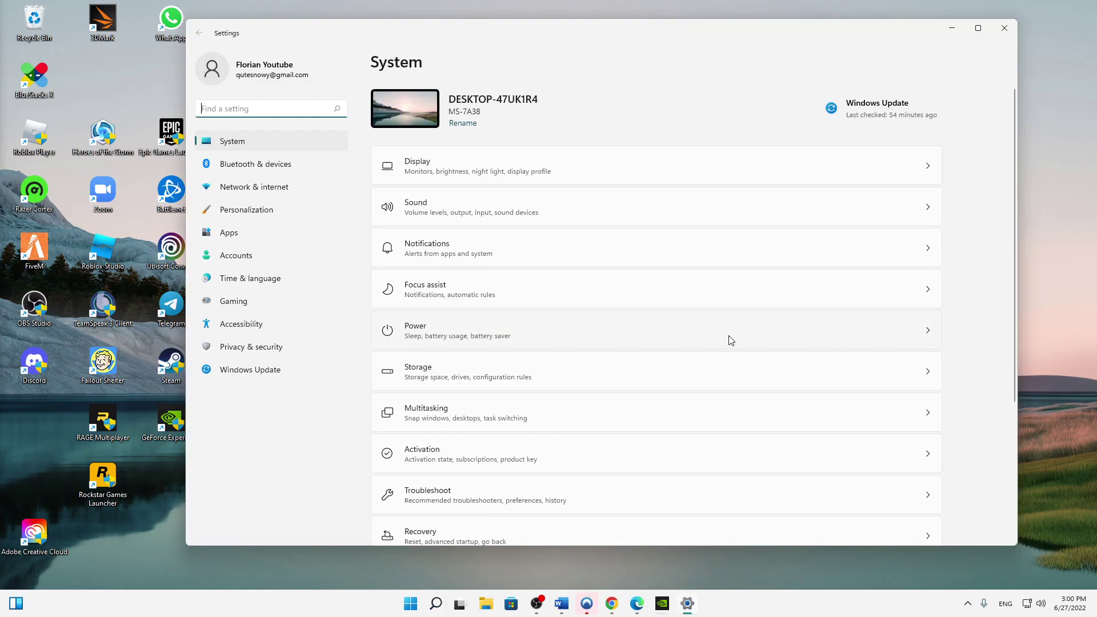
{"action": "left_click_drag", "start_coordinate": [447, 34], "coordinate": [499, 31]}
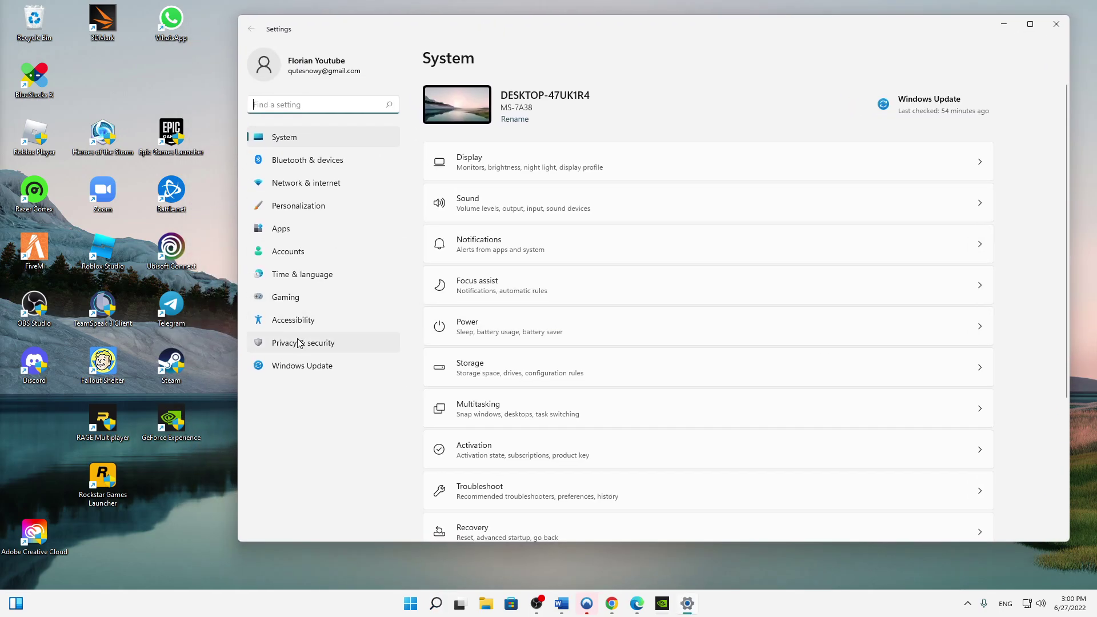
{"action": "left_click", "coordinate": [310, 370]}
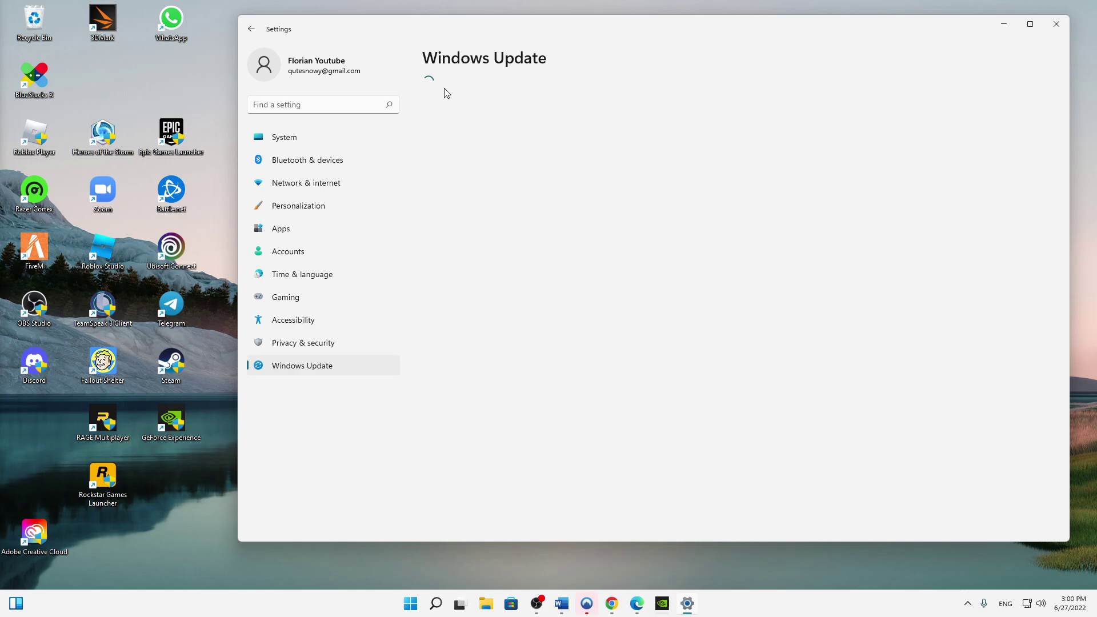
{"action": "left_click_drag", "start_coordinate": [487, 37], "coordinate": [451, 27]}
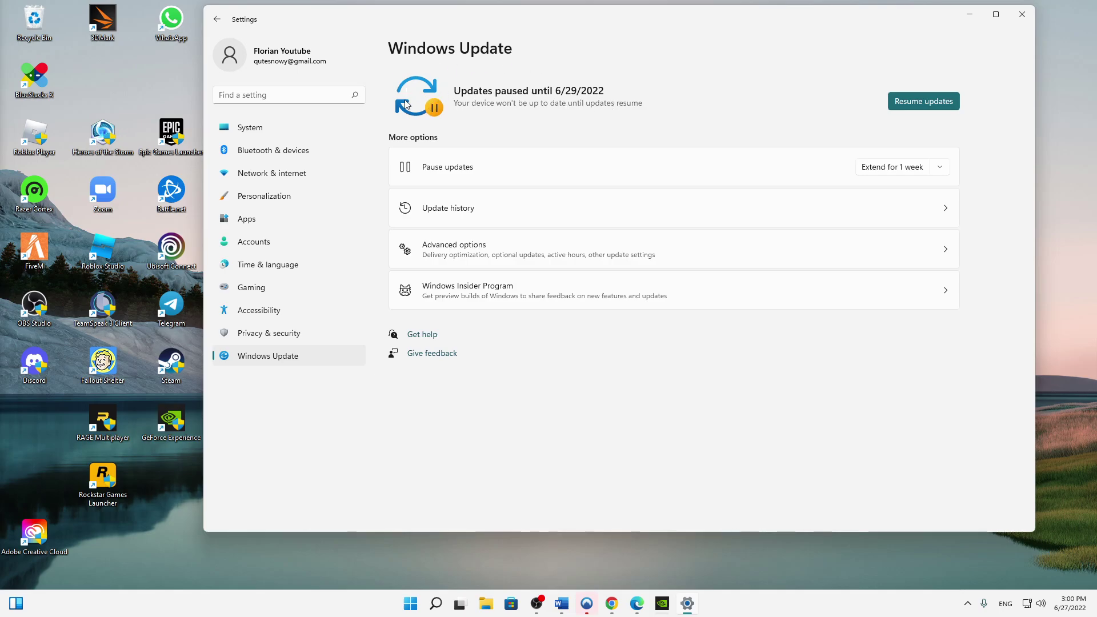
{"action": "left_click_drag", "start_coordinate": [628, 29], "coordinate": [582, 45]}
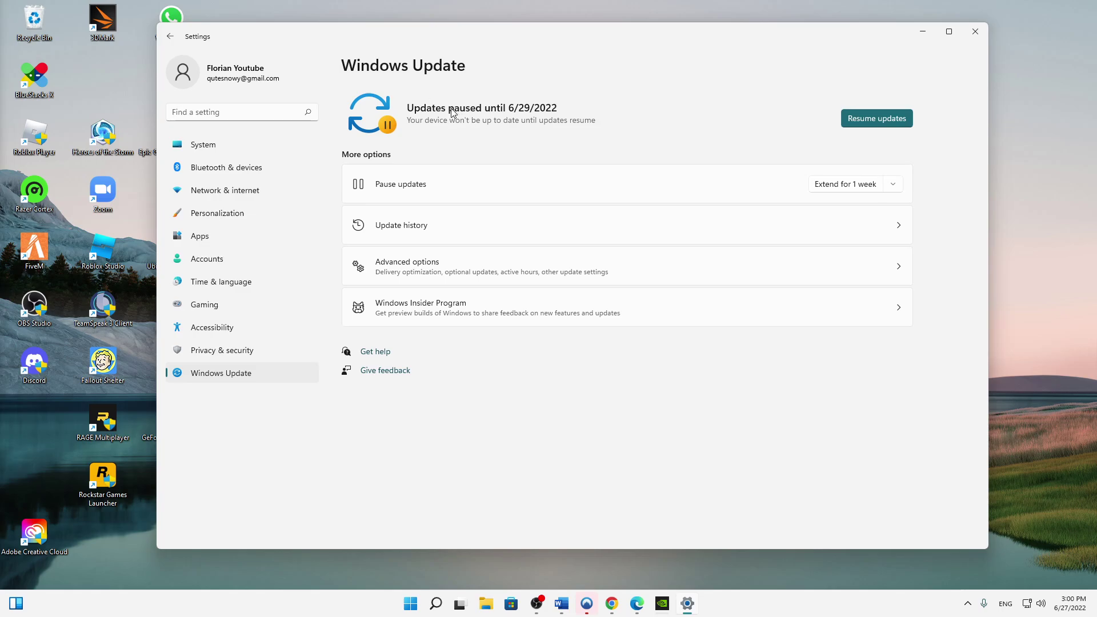
{"action": "left_click", "coordinate": [976, 35]}
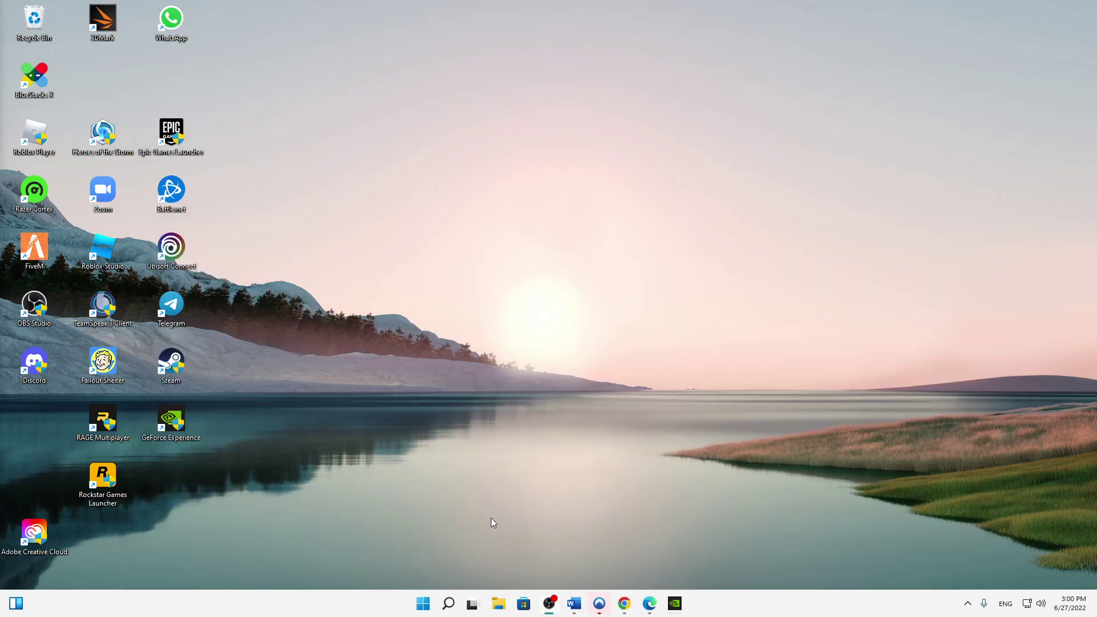
Search 'cont' to open Control Panel, then go to Network and Internet > Network and Sharing Center.
{"action": "mouse_move", "coordinate": [450, 612]}
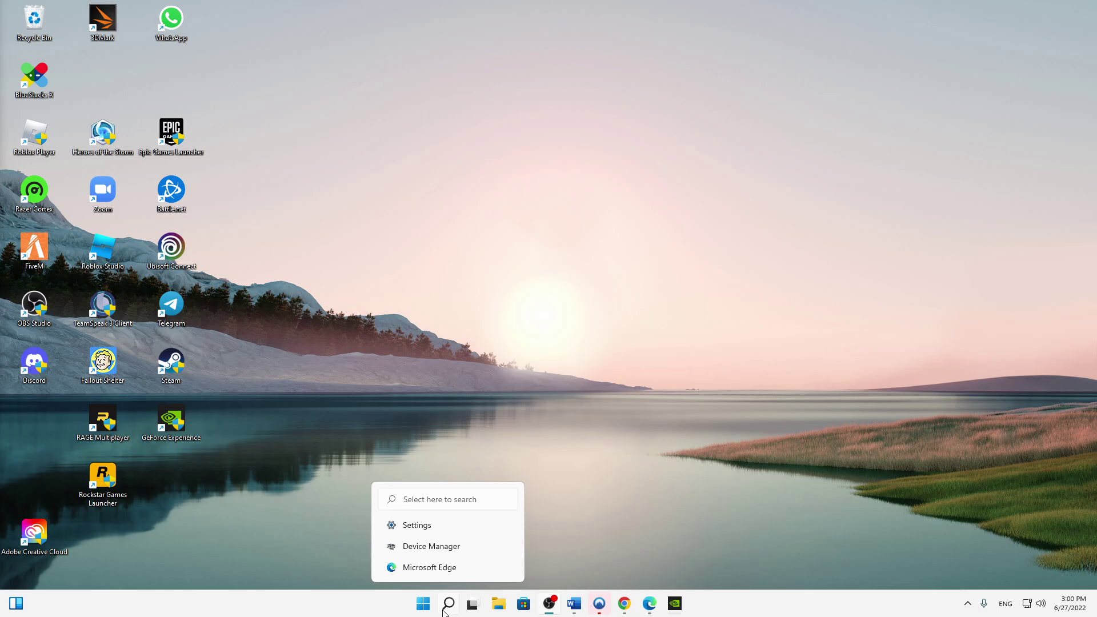
{"action": "left_click", "coordinate": [445, 600]}
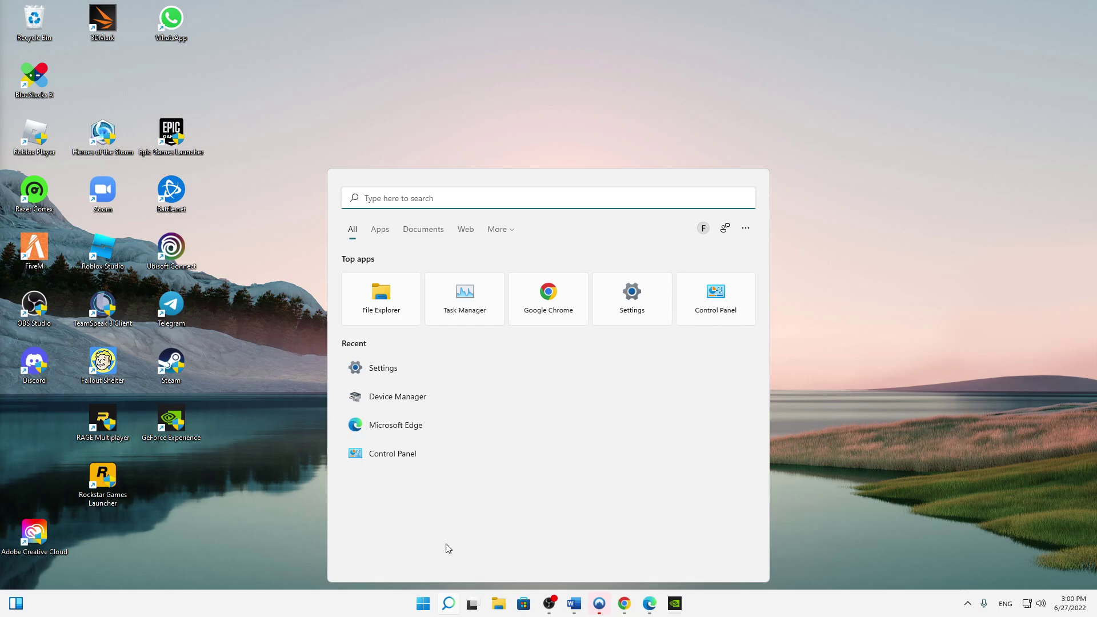
{"action": "type", "text": "cont"}
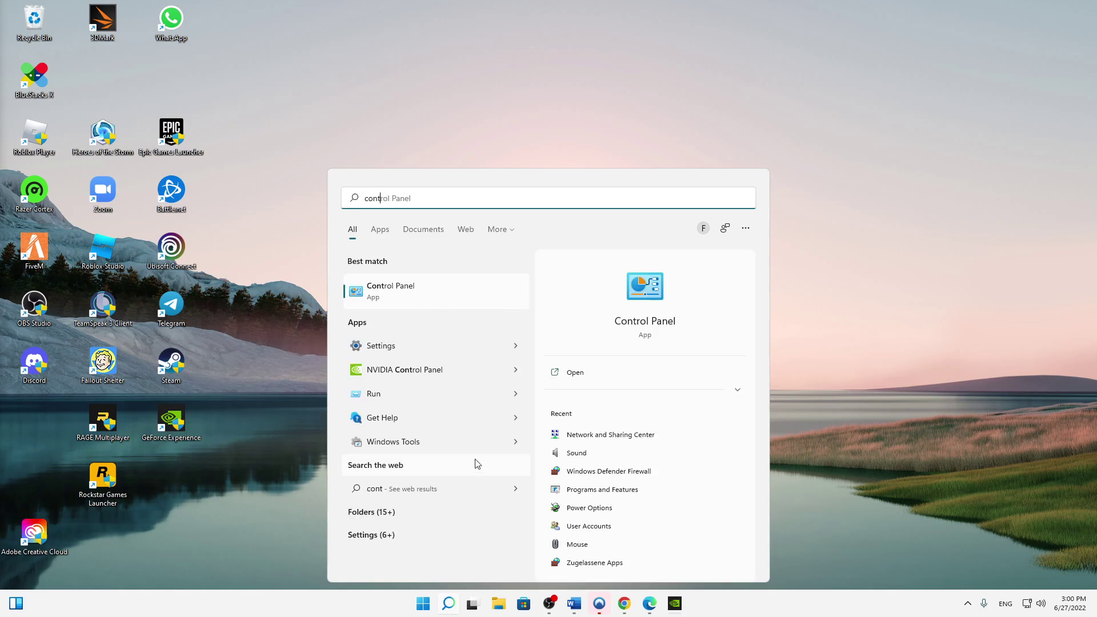
{"action": "left_click", "coordinate": [410, 294]}
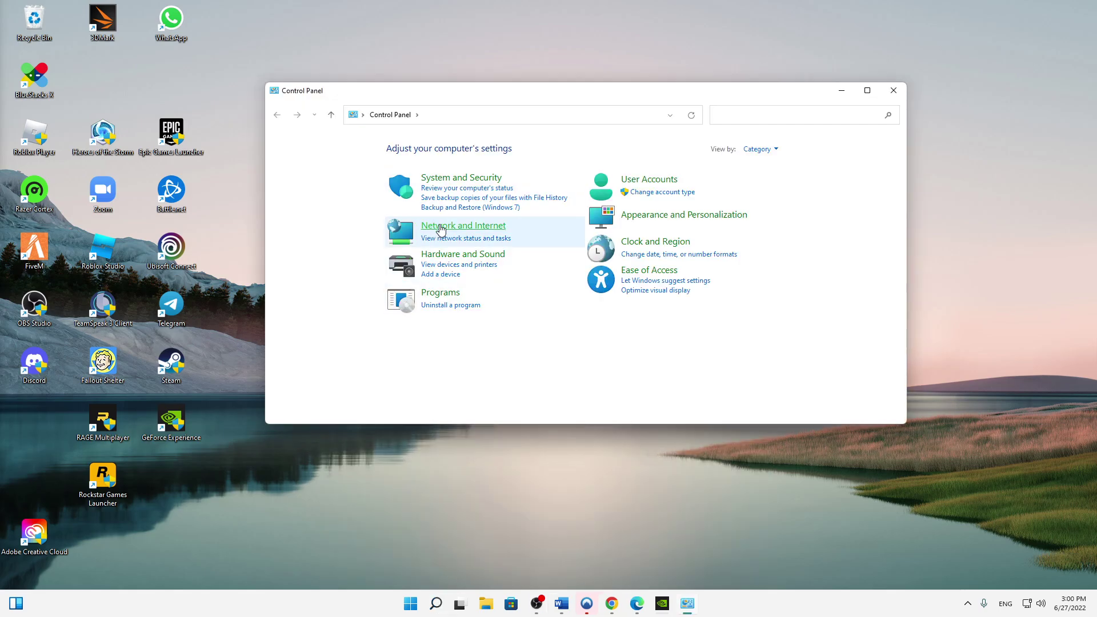
{"action": "left_click", "coordinate": [463, 229]}
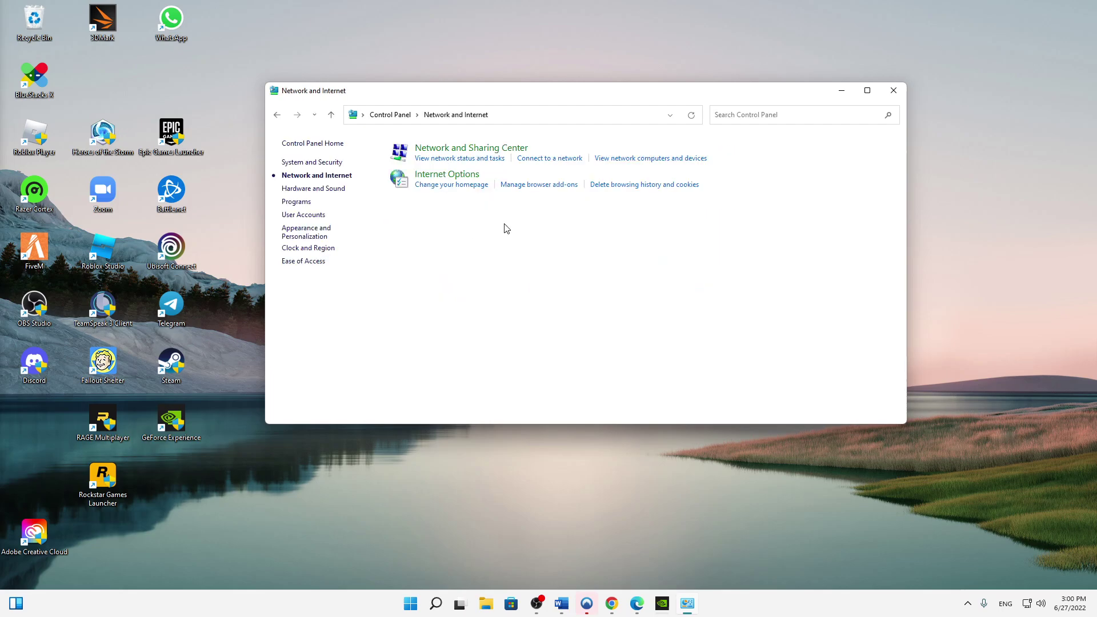
{"action": "left_click", "coordinate": [436, 150]}
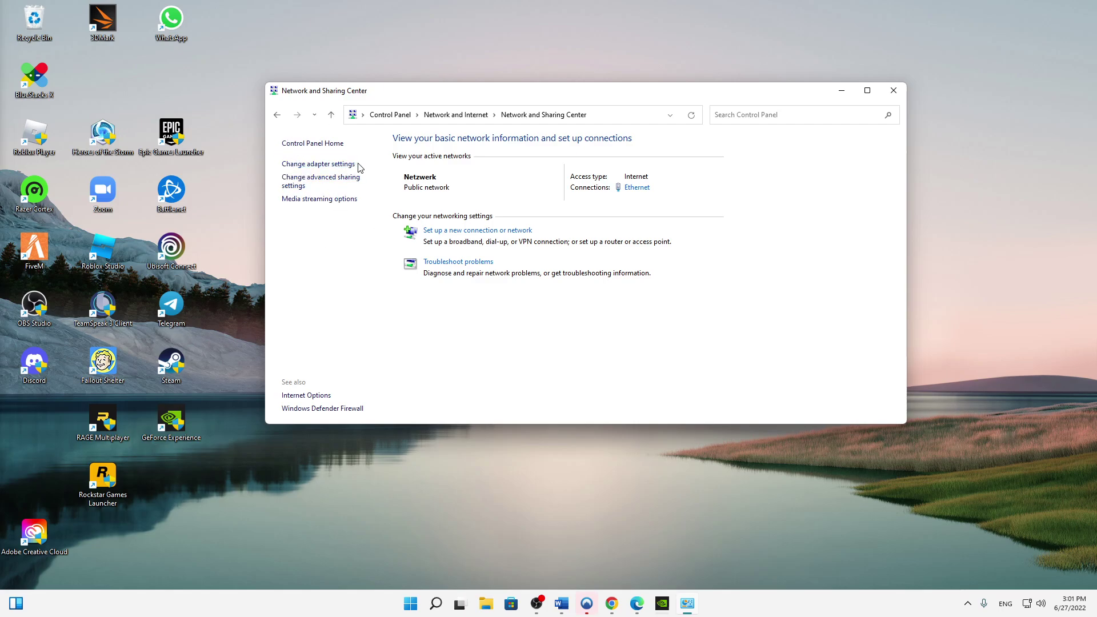
Open Change adapter settings and disable the Ethernet connection.
{"action": "left_click", "coordinate": [337, 167]}
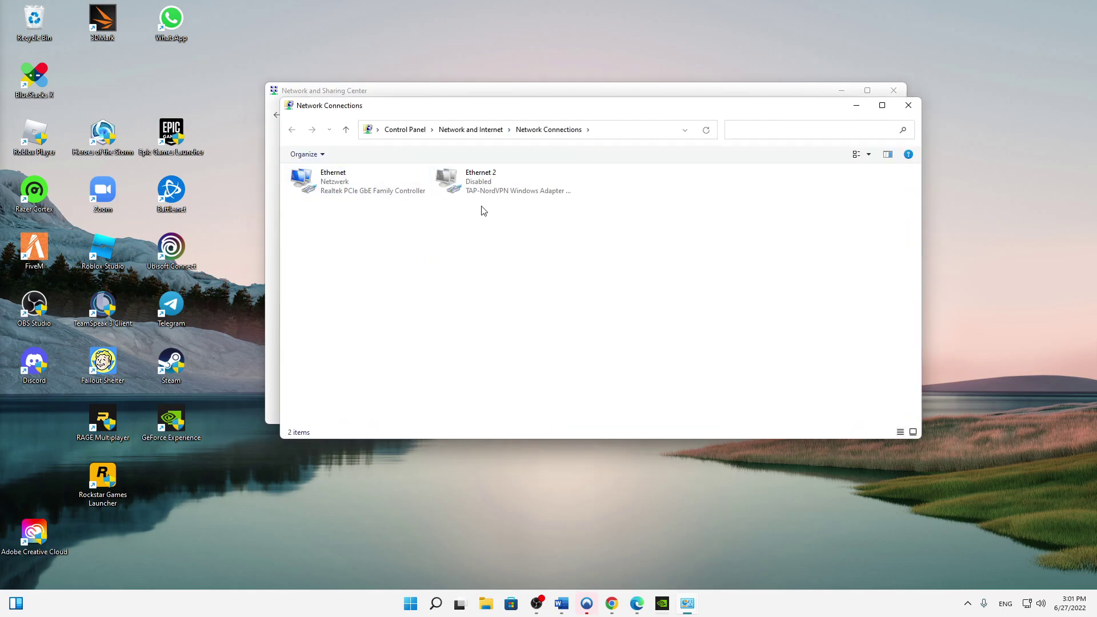
{"action": "left_click_drag", "start_coordinate": [490, 121], "coordinate": [522, 123]}
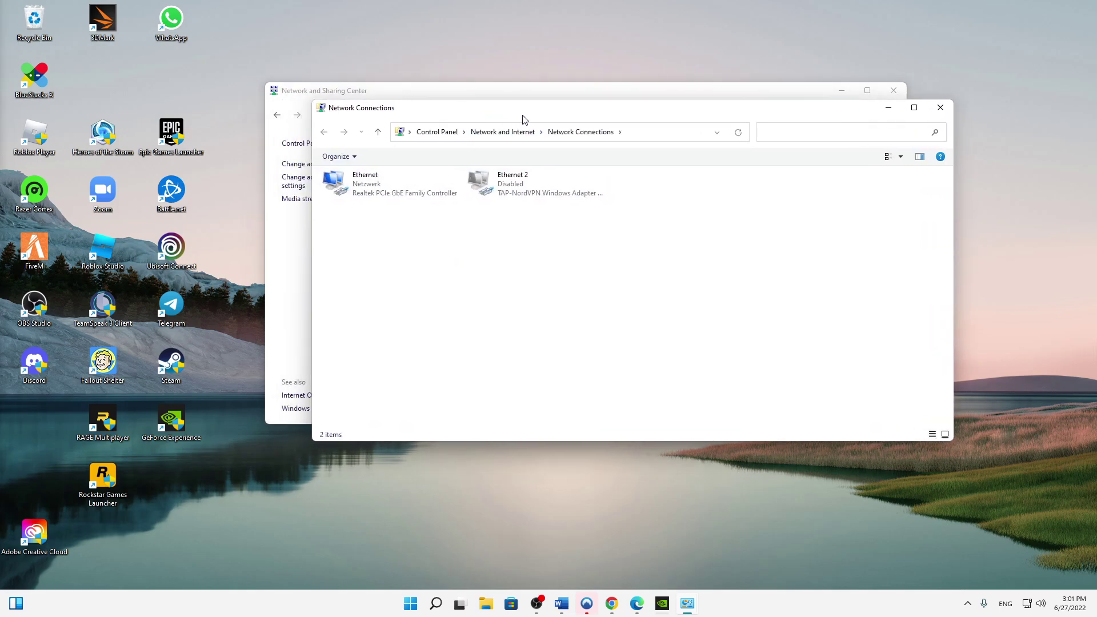
{"action": "right_click", "coordinate": [387, 183]}
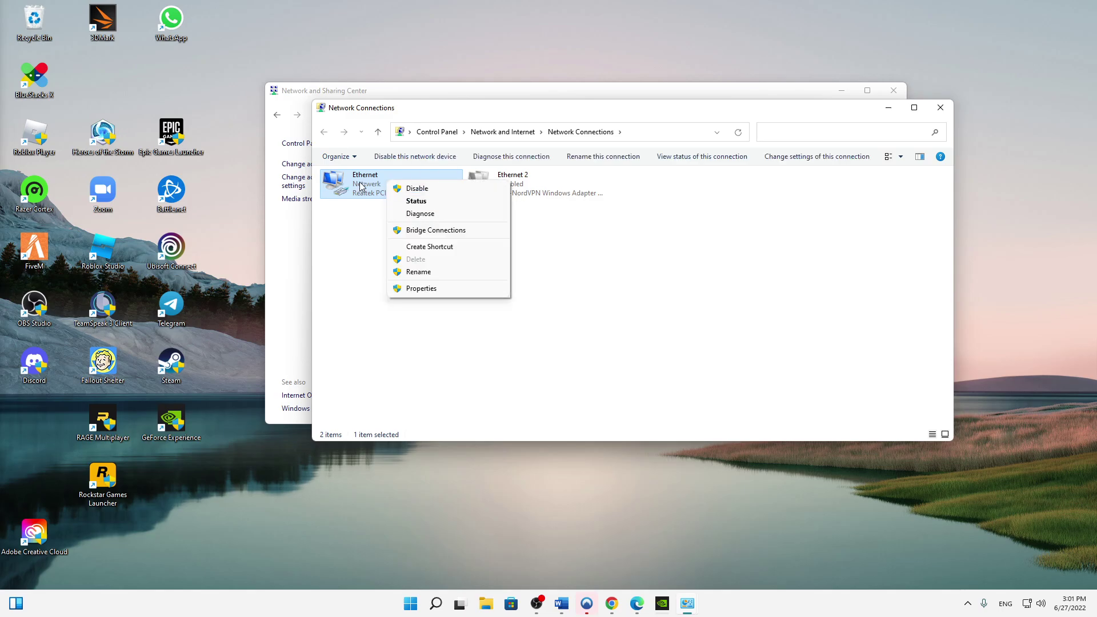
{"action": "left_click", "coordinate": [419, 189]}
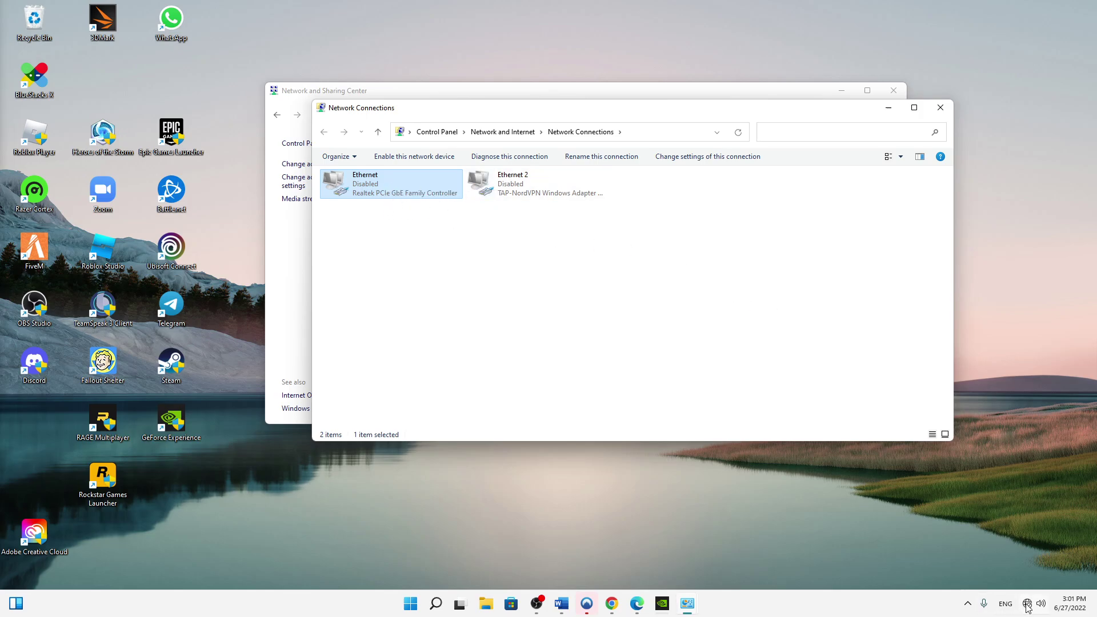
{"action": "mouse_move", "coordinate": [1027, 606]}
{"action": "left_click", "coordinate": [431, 298]}
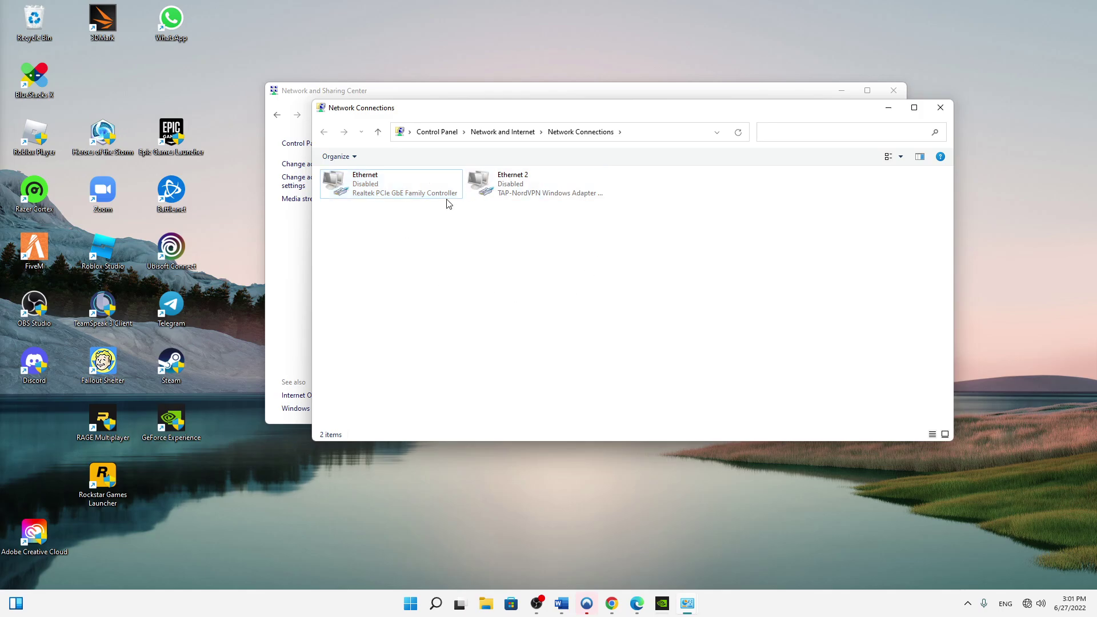
Enable the disabled Ethernet adapter and wait until it reconnects to Netzwerk.
{"action": "right_click", "coordinate": [383, 186]}
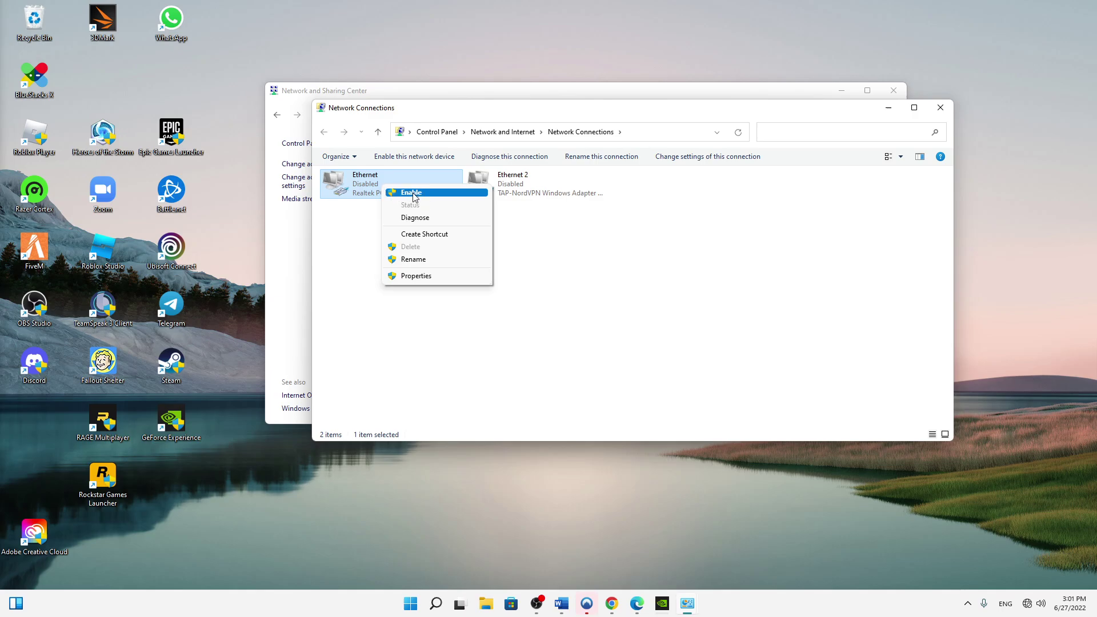
{"action": "left_click", "coordinate": [414, 197]}
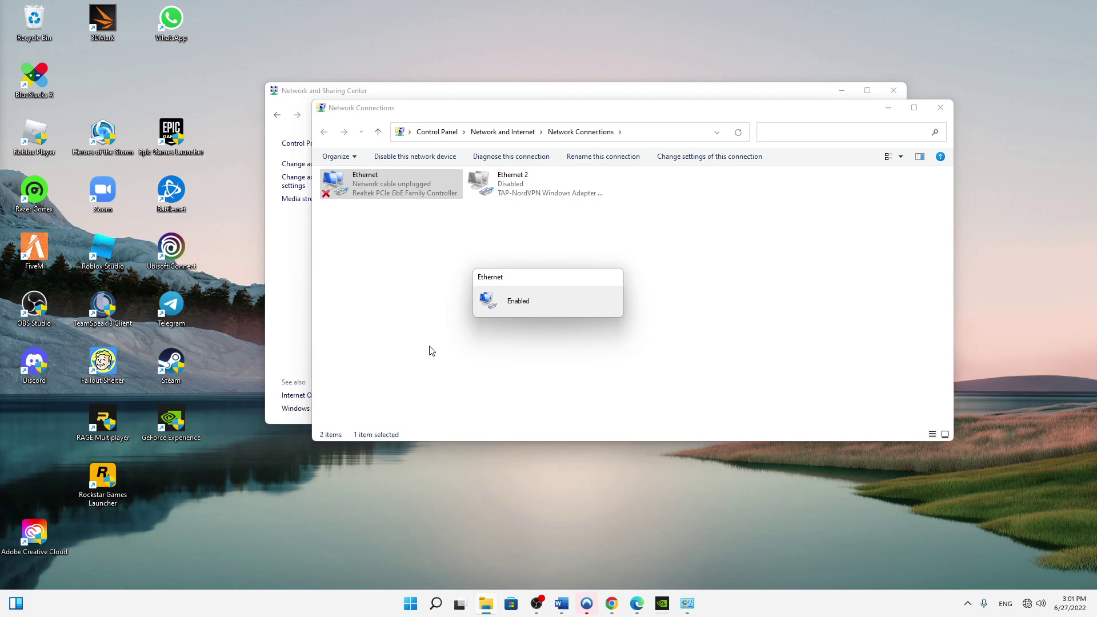
{"action": "left_click_drag", "start_coordinate": [429, 346], "coordinate": [672, 262]}
{"action": "left_click_drag", "start_coordinate": [417, 252], "coordinate": [687, 337]}
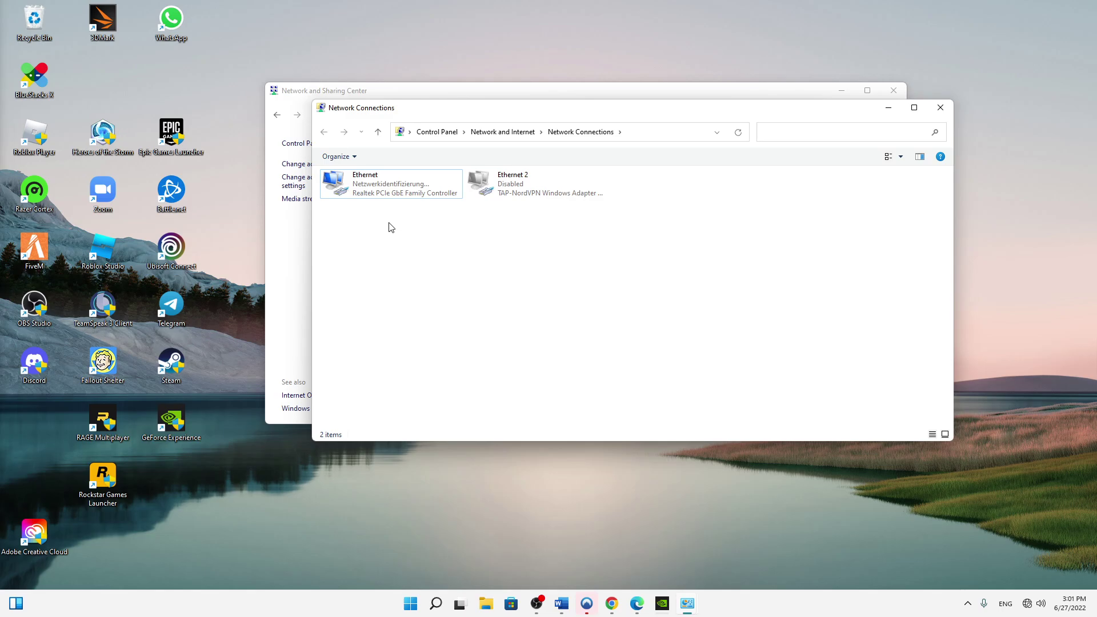
{"action": "mouse_move", "coordinate": [406, 217]}
{"action": "left_mouse_down"}
{"action": "mouse_move", "coordinate": [381, 181]}
{"action": "mouse_move", "coordinate": [416, 231]}
{"action": "left_mouse_up"}
{"action": "mouse_move", "coordinate": [1031, 612]}
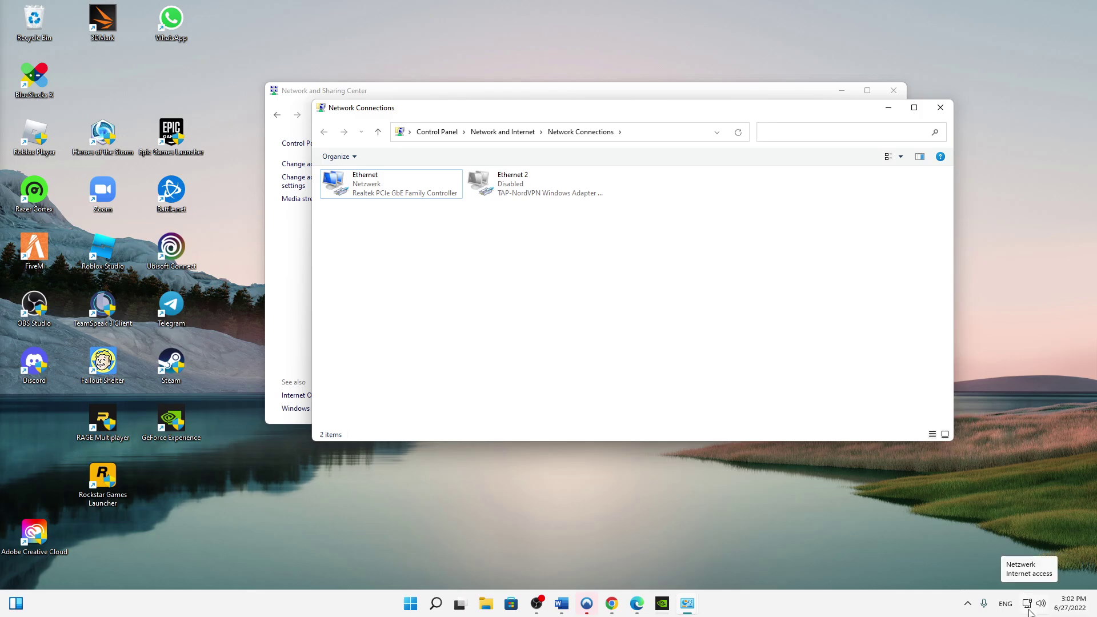
Close the network windows, launch Battle.net by searching 'battle.net', and sign in with the account password.
{"action": "left_click", "coordinate": [940, 107]}
{"action": "left_click", "coordinate": [894, 91]}
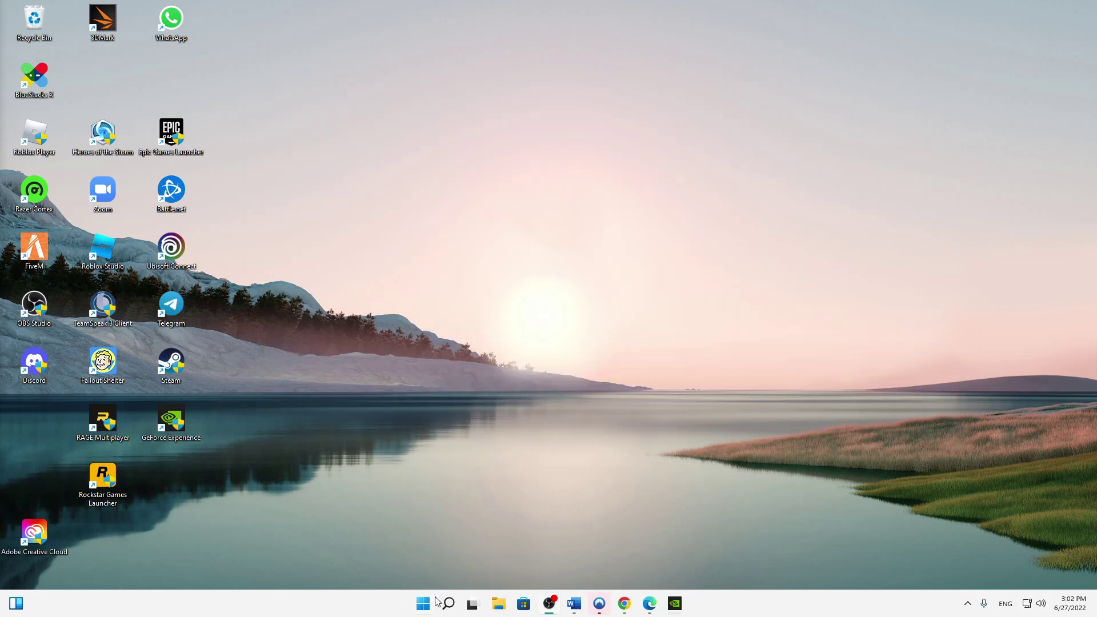
{"action": "left_click", "coordinate": [450, 609]}
{"action": "type", "text": "battle.net"}
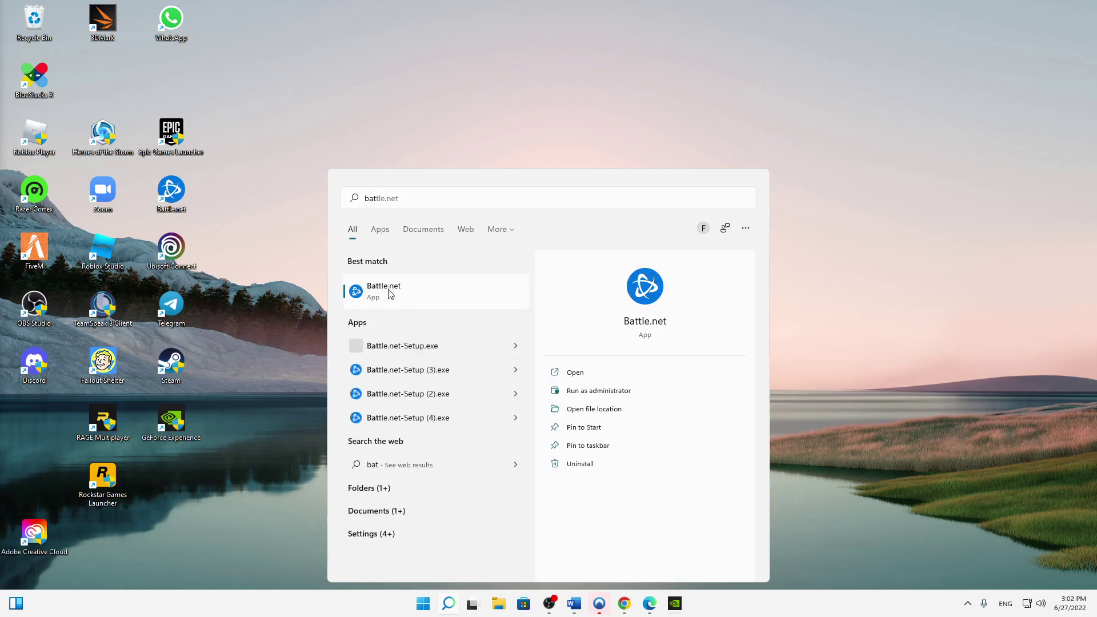
{"action": "left_click", "coordinate": [398, 298]}
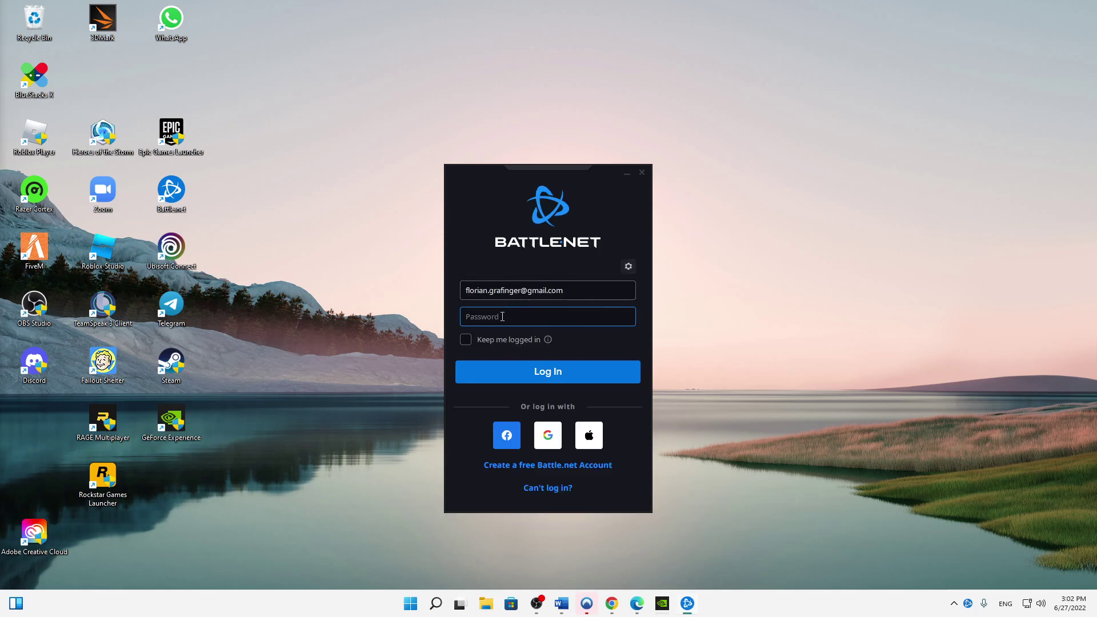
{"action": "type", "text": "•••••••••"}
{"action": "key", "text": "Return"}
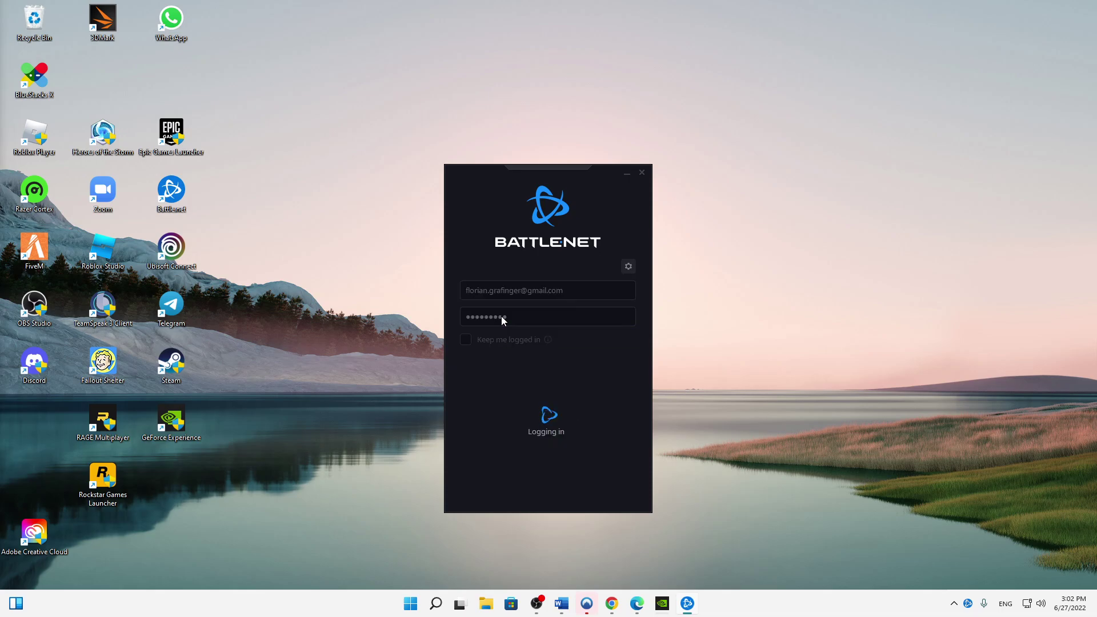
Reposition the Battle.net login and launcher windows while the Warzone games page loads.
{"action": "left_click_drag", "start_coordinate": [519, 167], "coordinate": [469, 163]}
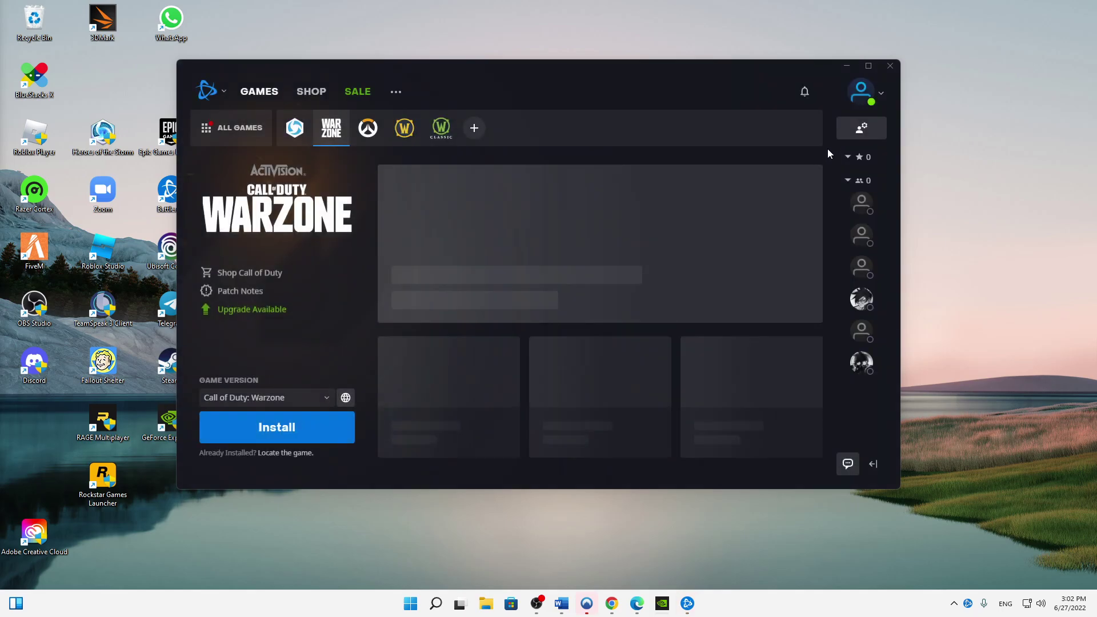
{"action": "left_click_drag", "start_coordinate": [759, 68], "coordinate": [800, 66]}
{"action": "left_click_drag", "start_coordinate": [655, 40], "coordinate": [723, 72]}
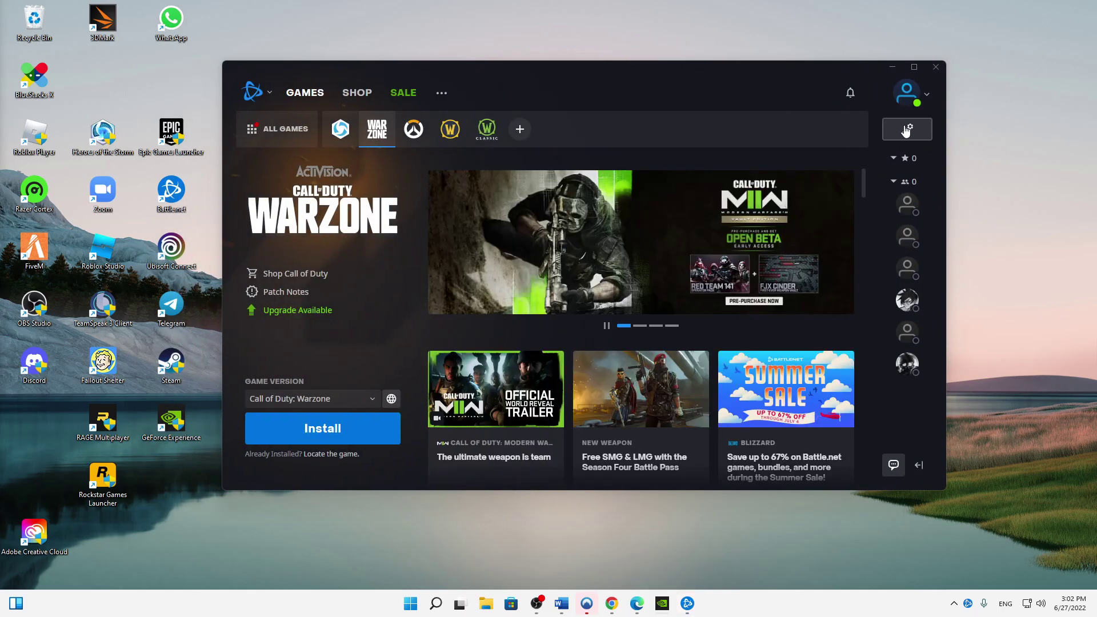
{"action": "left_click_drag", "start_coordinate": [215, 52], "coordinate": [954, 498]}
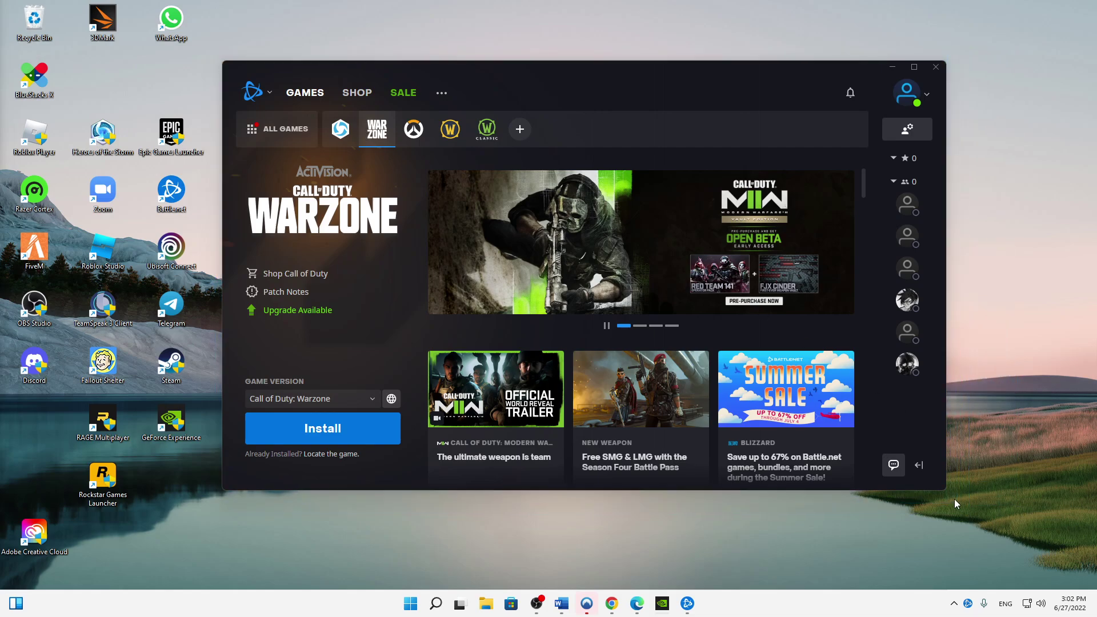